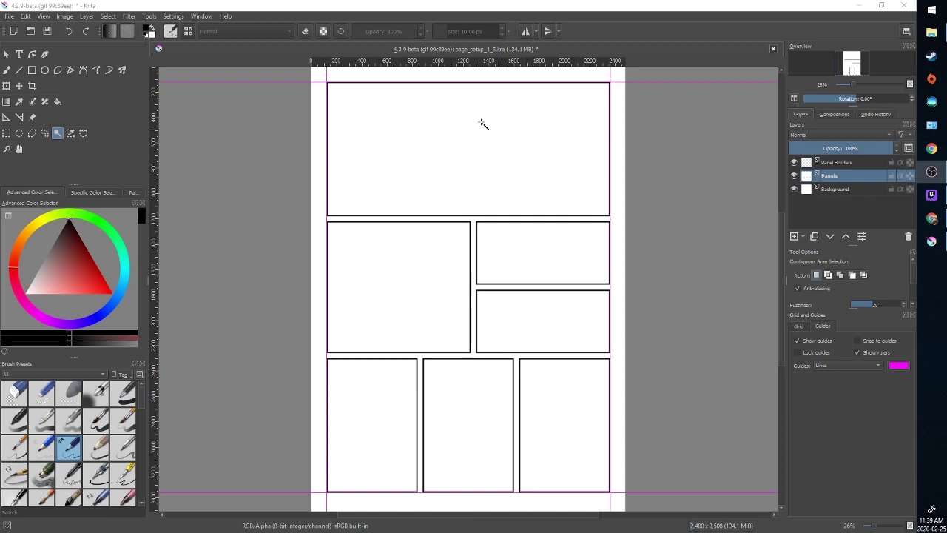
Step: With the magic wand, try each panel's interior, then select the white gutter around all panels
{"action": "left_click", "coordinate": [57, 133]}
{"action": "left_click", "coordinate": [424, 167]}
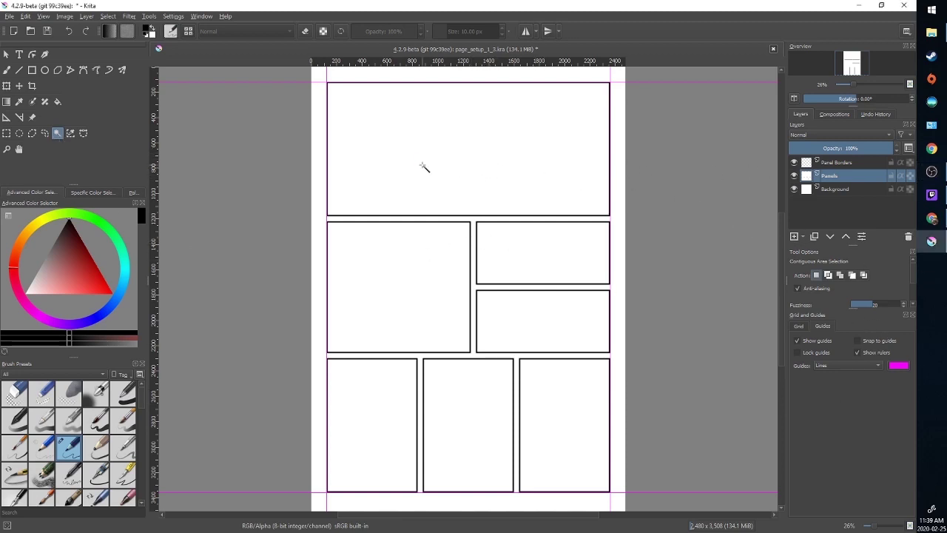
{"action": "left_click", "coordinate": [376, 290]}
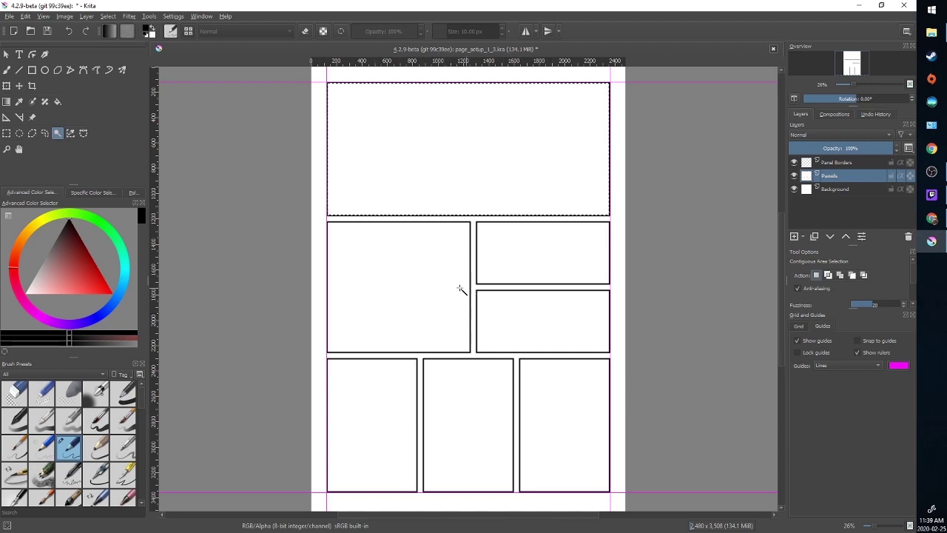
{"action": "left_click", "coordinate": [555, 279]}
{"action": "left_click", "coordinate": [468, 452]}
{"action": "left_click", "coordinate": [564, 442]}
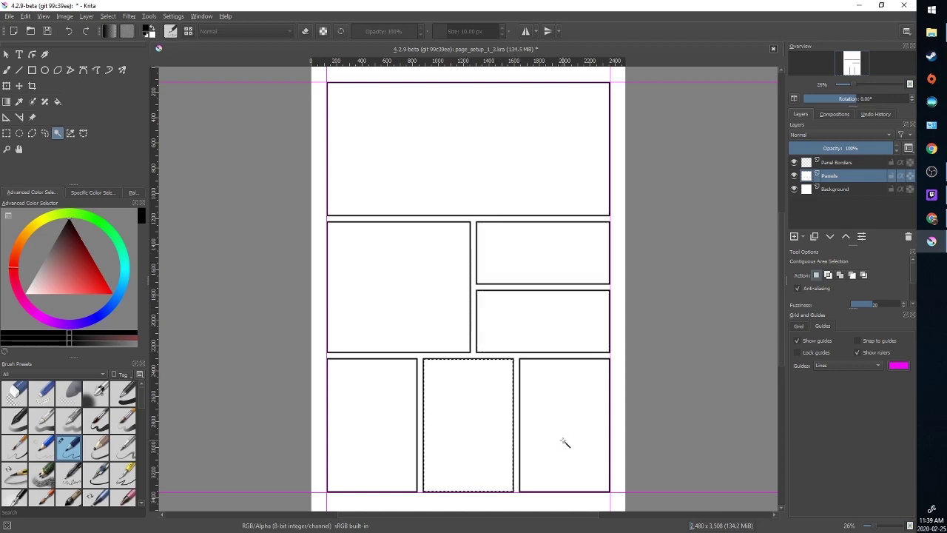
{"action": "left_click", "coordinate": [366, 449]}
{"action": "left_click", "coordinate": [496, 356]}
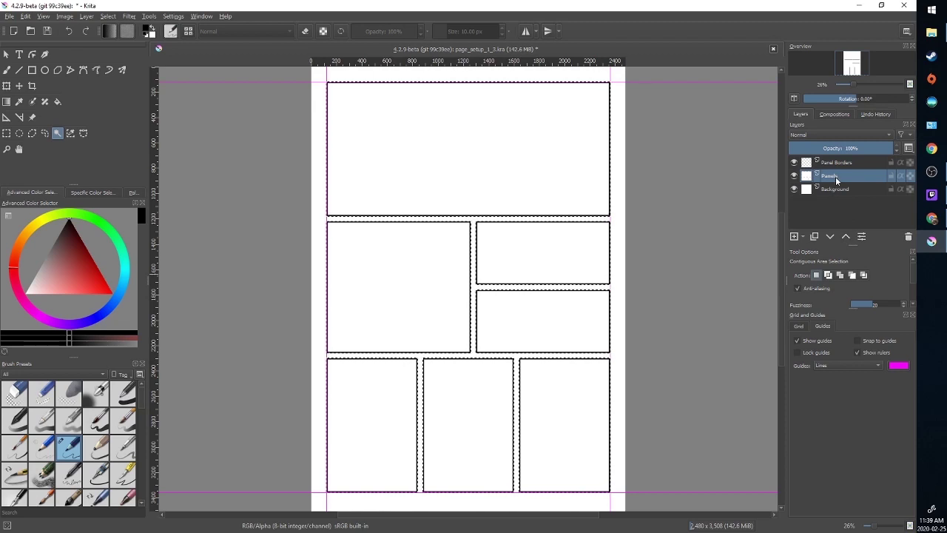
{"action": "mouse_move", "coordinate": [827, 188]}
Step: Group the Panels layer and name the new group 'Panels'
{"action": "key", "text": "ctrl+g"}
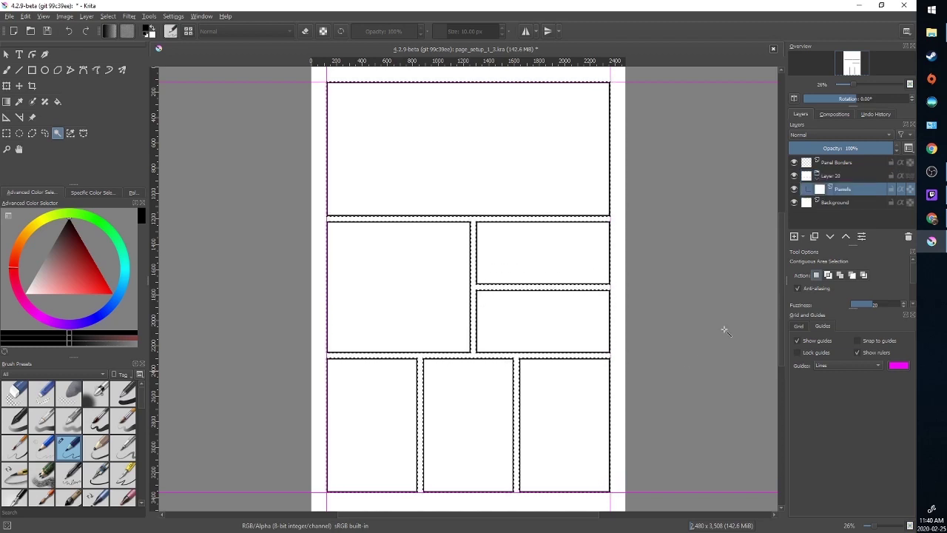
{"action": "double_click", "coordinate": [831, 174]}
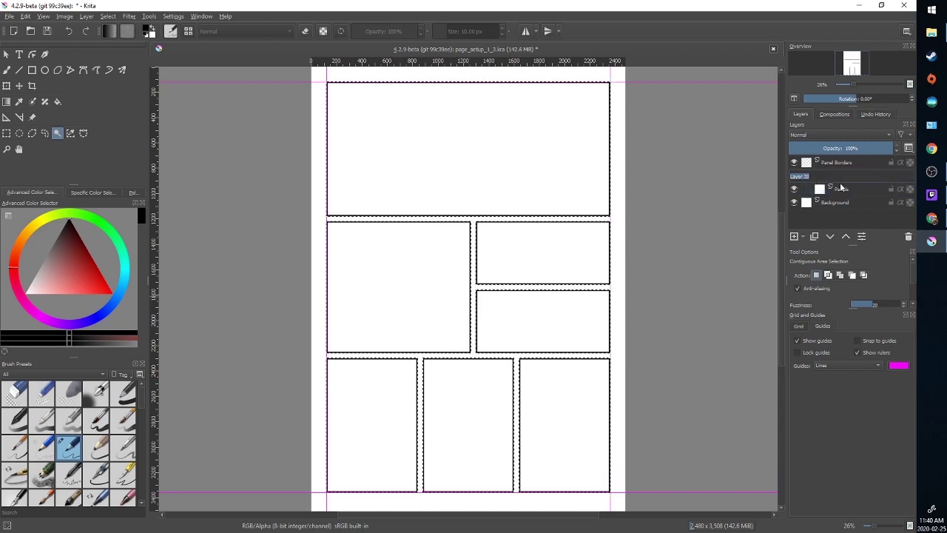
{"action": "mouse_move", "coordinate": [840, 182]}
{"action": "type", "text": "Panels"}
{"action": "key", "text": "Return"}
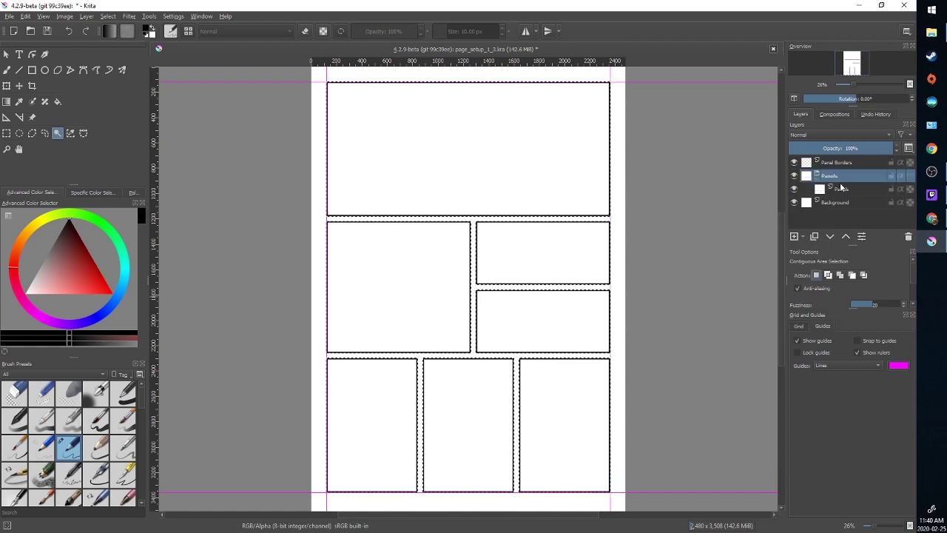
Step: Toggle Panel Borders' visibility to compare, then deselect the gutter selection
{"action": "left_click", "coordinate": [793, 162]}
{"action": "left_click", "coordinate": [793, 162]}
{"action": "left_click", "coordinate": [794, 162]}
{"action": "left_click", "coordinate": [794, 162]}
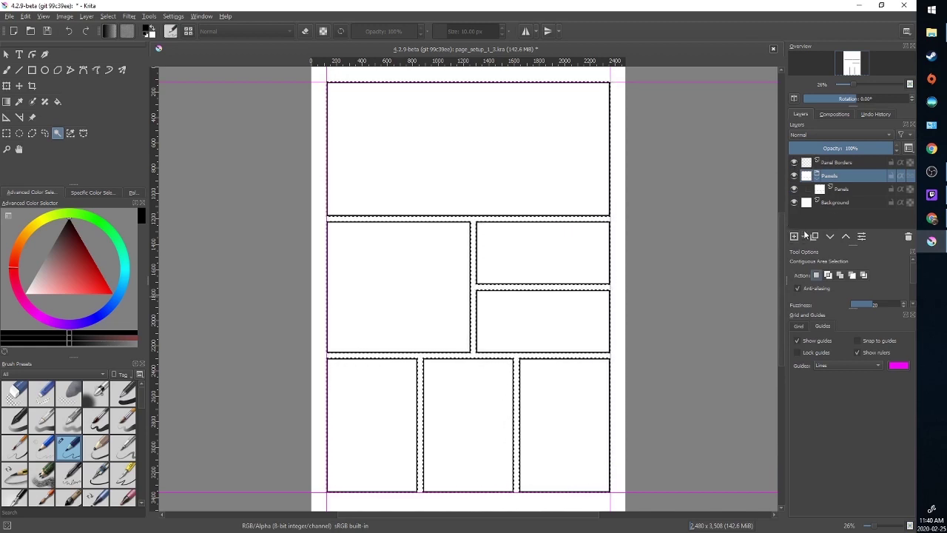
{"action": "key", "text": "ctrl+shift+a"}
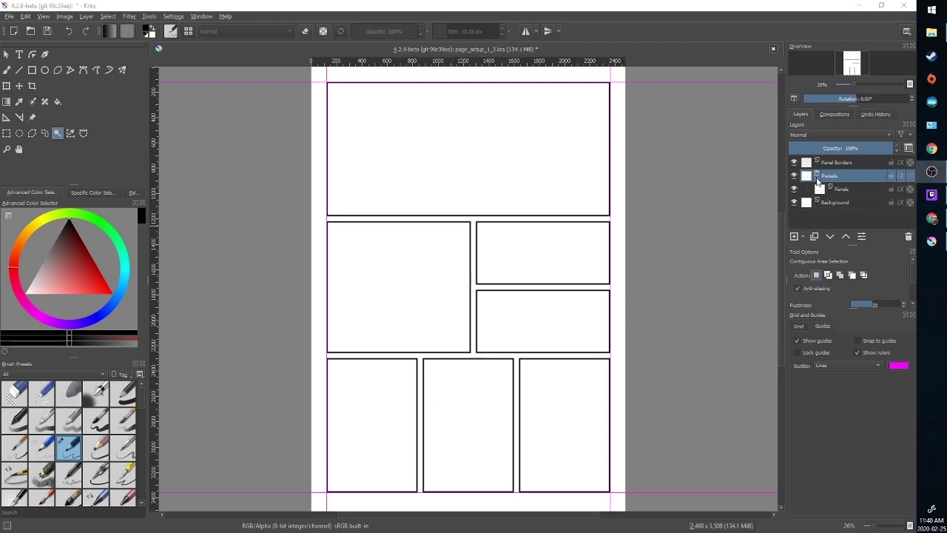
Step: Add a 'Sketches' paint layer above Panels inside the group and choose the Pencil-2 brush
{"action": "left_click", "coordinate": [849, 192]}
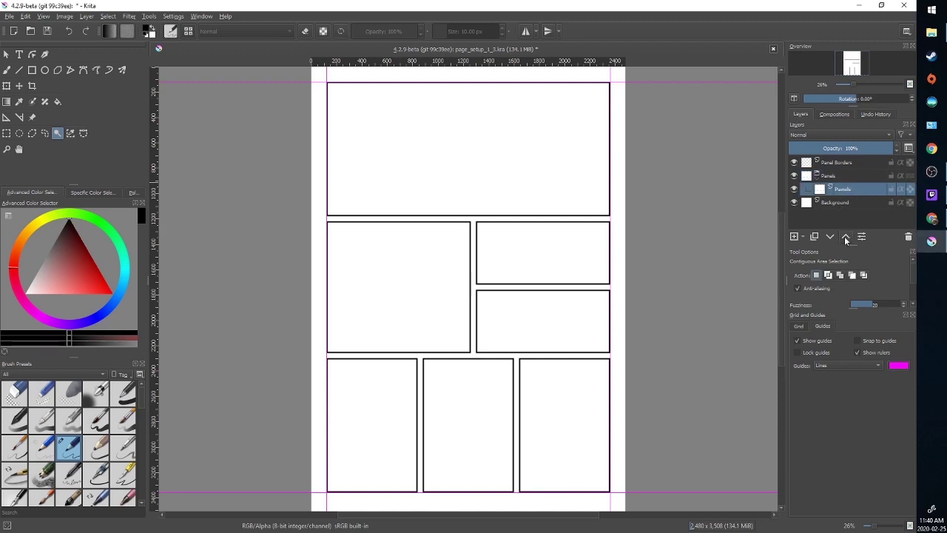
{"action": "left_click", "coordinate": [794, 237]}
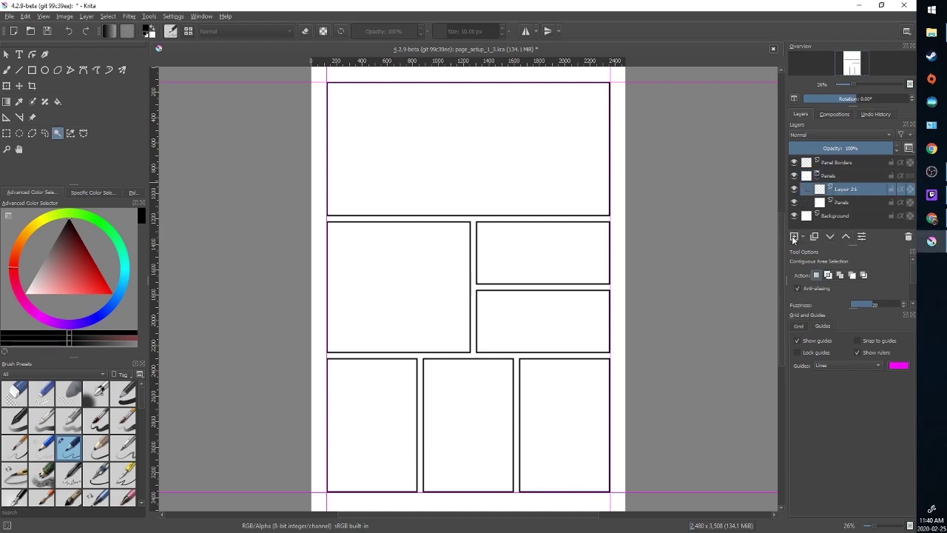
{"action": "double_click", "coordinate": [844, 190]}
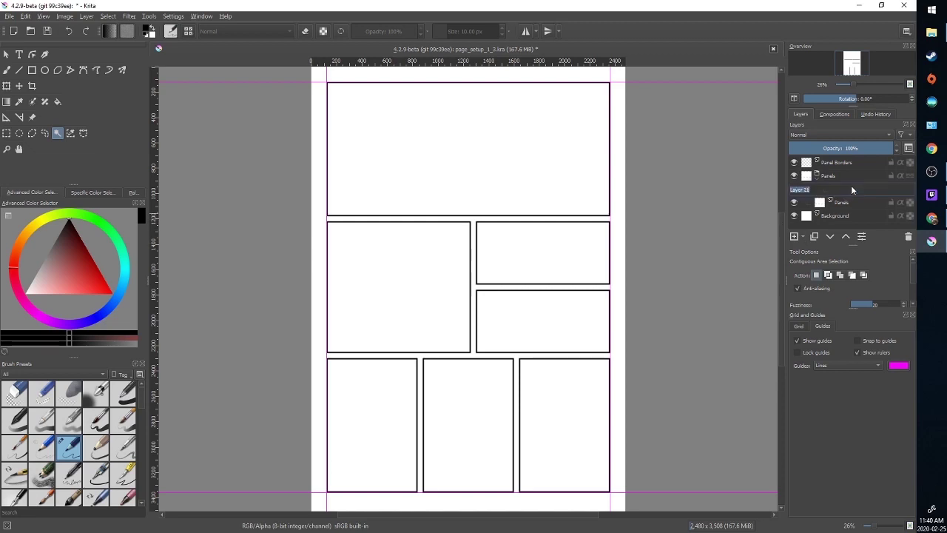
{"action": "type", "text": "Sketches"}
{"action": "key", "text": "Return"}
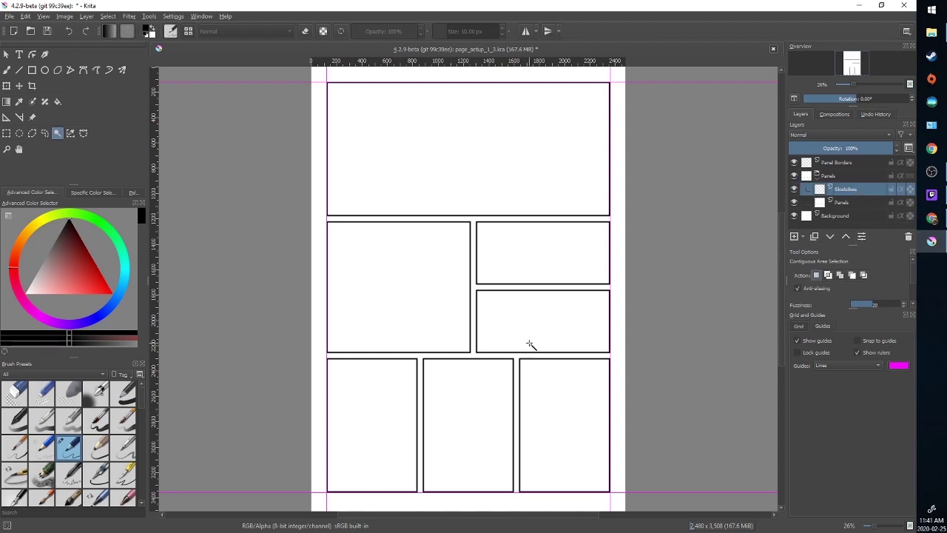
{"action": "left_click", "coordinate": [66, 450]}
{"action": "left_click", "coordinate": [7, 71]}
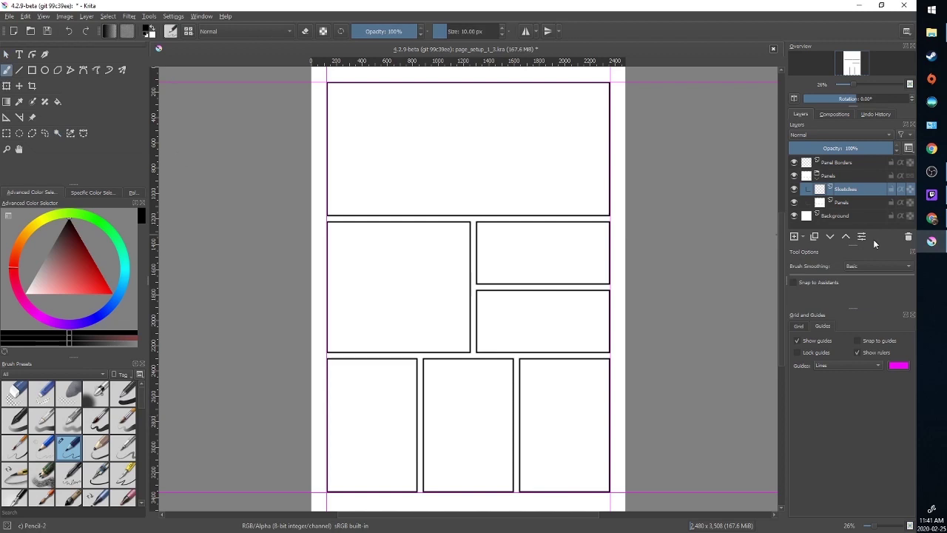
Step: Scribble more loops in the upper-right panel and toggle Inherit Alpha on Sketches to compare
{"action": "mouse_move", "coordinate": [515, 269]}
{"action": "left_mouse_down"}
{"action": "mouse_move", "coordinate": [558, 263]}
{"action": "mouse_move", "coordinate": [502, 247]}
{"action": "mouse_move", "coordinate": [521, 232]}
{"action": "mouse_move", "coordinate": [579, 229]}
{"action": "mouse_move", "coordinate": [548, 217]}
{"action": "mouse_move", "coordinate": [515, 237]}
{"action": "mouse_move", "coordinate": [510, 213]}
{"action": "mouse_move", "coordinate": [478, 250]}
{"action": "mouse_move", "coordinate": [483, 287]}
{"action": "mouse_move", "coordinate": [598, 271]}
{"action": "mouse_move", "coordinate": [612, 258]}
{"action": "mouse_move", "coordinate": [608, 233]}
{"action": "mouse_move", "coordinate": [553, 251]}
{"action": "left_mouse_up"}
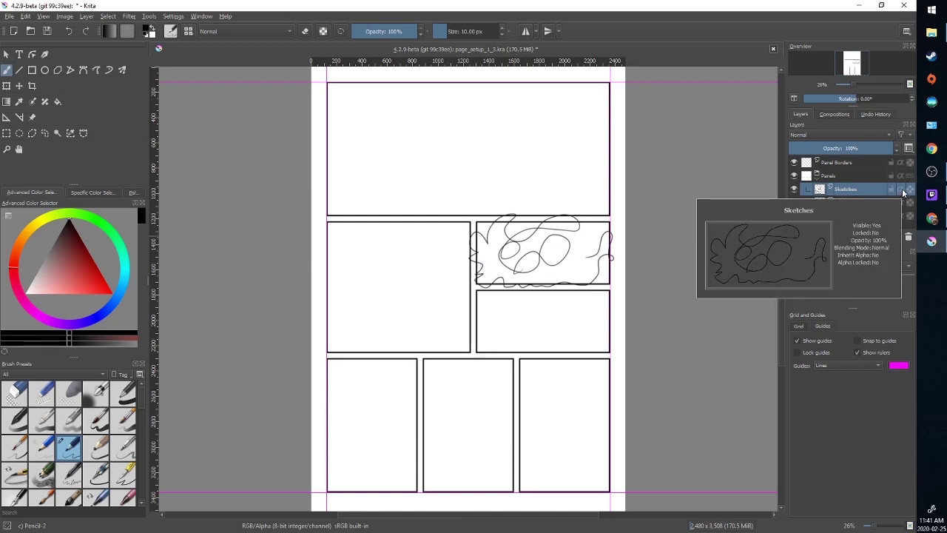
{"action": "left_click", "coordinate": [901, 189]}
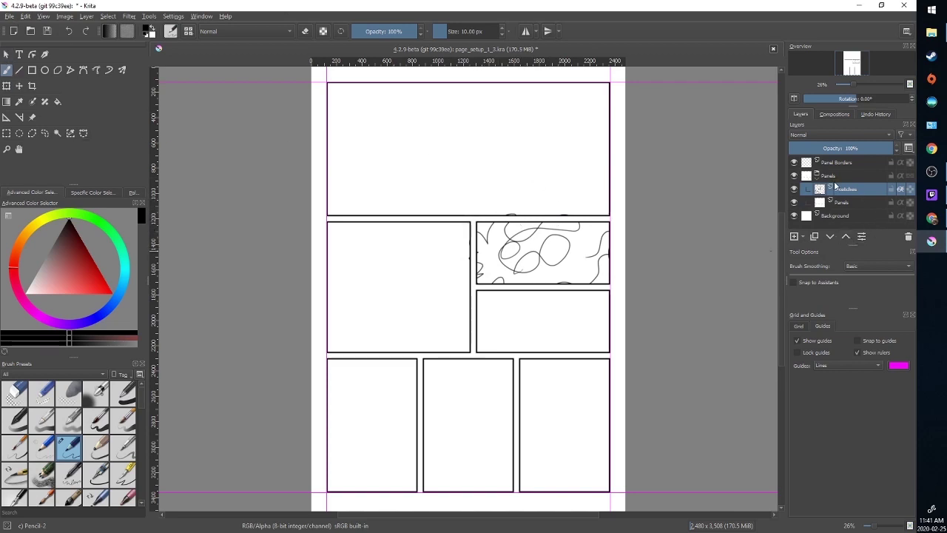
{"action": "left_click", "coordinate": [900, 189]}
{"action": "left_click", "coordinate": [901, 189]}
{"action": "left_click", "coordinate": [900, 190]}
{"action": "left_click", "coordinate": [901, 189]}
{"action": "left_click", "coordinate": [900, 189]}
{"action": "left_click", "coordinate": [900, 190]}
{"action": "left_click", "coordinate": [900, 190]}
Step: Re-enable Inherit Alpha on Sketches and move the Panels layer back into the group above Sketches
{"action": "left_click", "coordinate": [901, 189]}
{"action": "left_click", "coordinate": [900, 191]}
{"action": "left_click", "coordinate": [901, 190]}
{"action": "left_click_drag", "start_coordinate": [860, 208], "coordinate": [857, 188]}
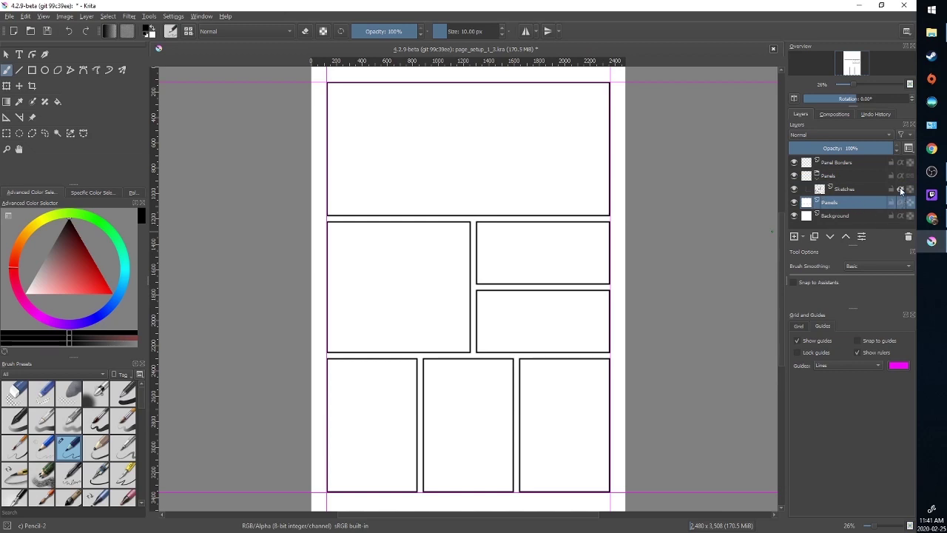
{"action": "mouse_move", "coordinate": [868, 209]}
{"action": "left_mouse_down"}
{"action": "mouse_move", "coordinate": [849, 207]}
{"action": "mouse_move", "coordinate": [852, 191]}
{"action": "left_mouse_up"}
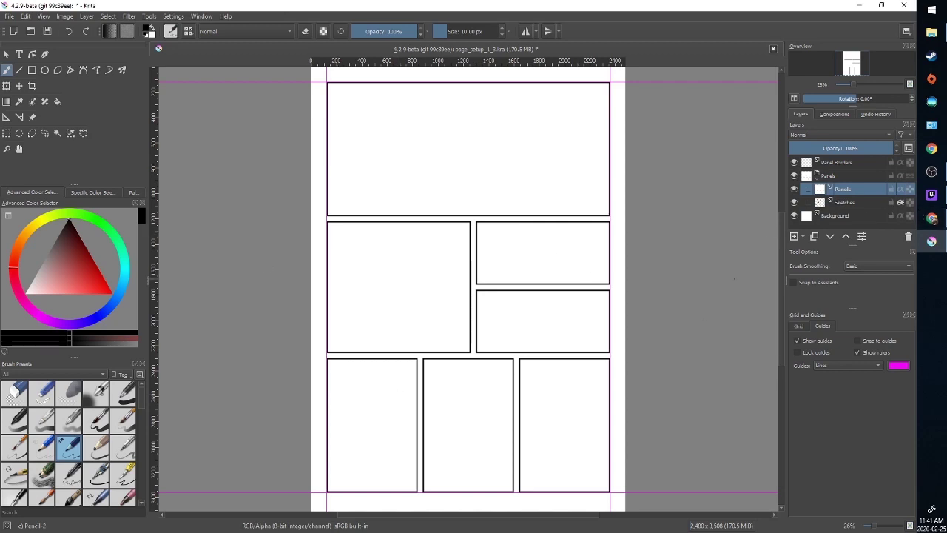
Step: Move Sketches above the Panels layer and re-enable its Inherit Alpha clipping
{"action": "left_click", "coordinate": [900, 204]}
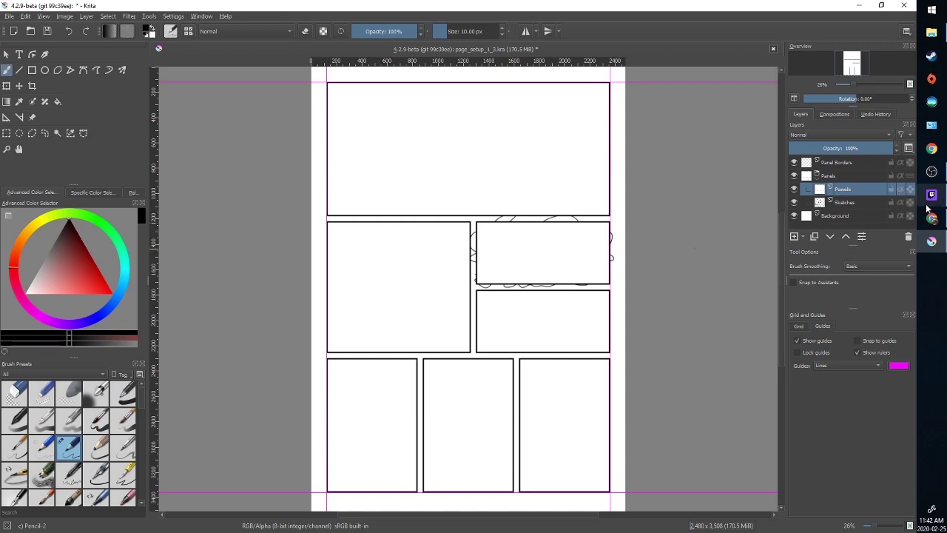
{"action": "left_click_drag", "start_coordinate": [844, 207], "coordinate": [847, 189]}
{"action": "left_click", "coordinate": [900, 189]}
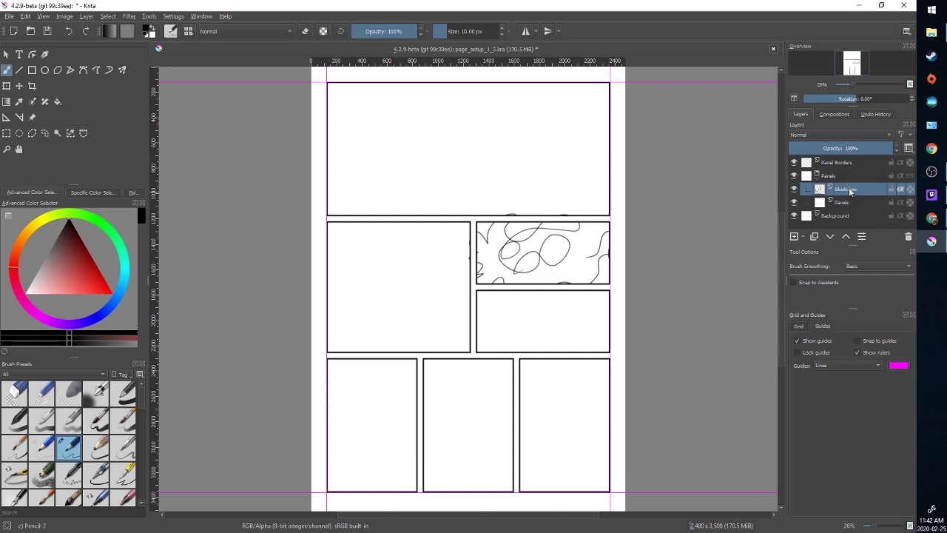
Step: Move Sketches out of the group, toggle Background visibility to check transparency, then return Sketches to the group
{"action": "left_click_drag", "start_coordinate": [848, 191], "coordinate": [847, 164]}
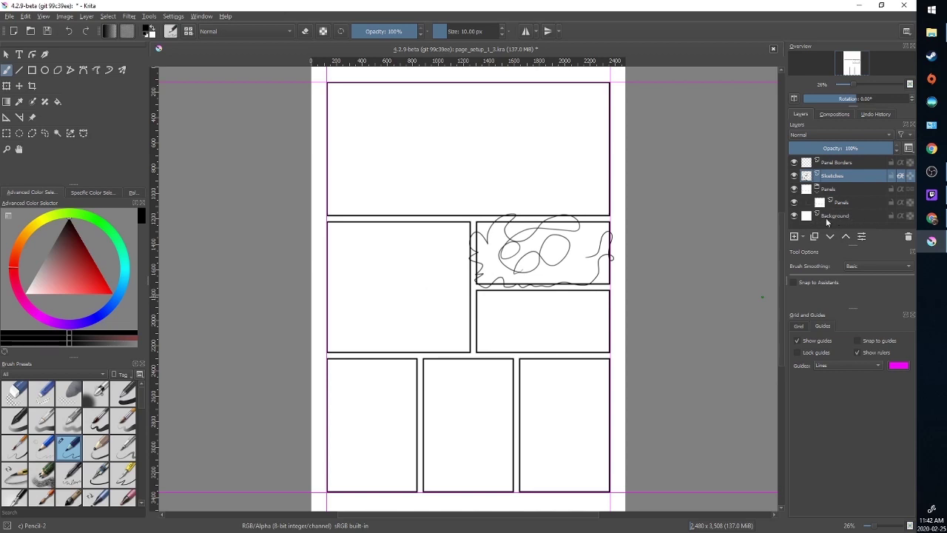
{"action": "left_click", "coordinate": [794, 216]}
{"action": "left_click", "coordinate": [794, 216]}
{"action": "left_click", "coordinate": [794, 216]}
{"action": "left_click", "coordinate": [794, 216]}
{"action": "left_click", "coordinate": [794, 216]}
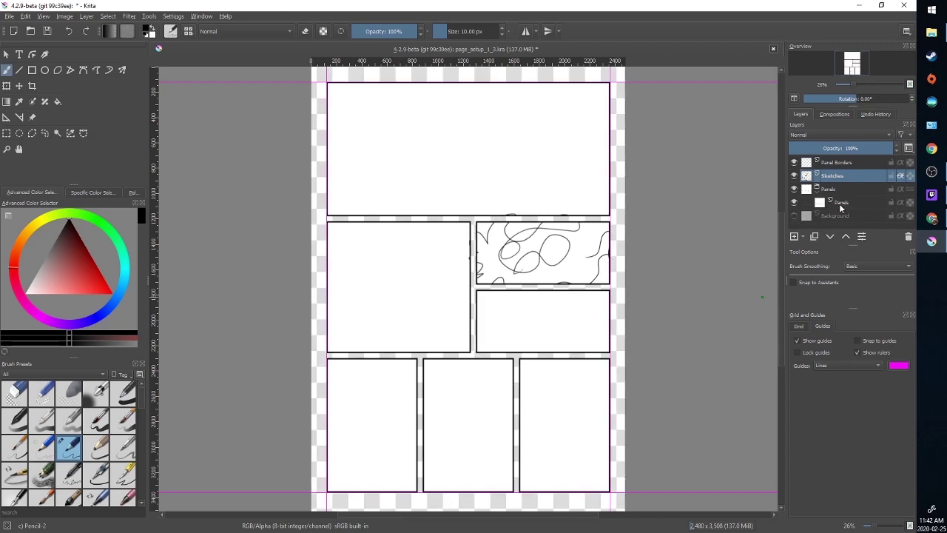
{"action": "left_click", "coordinate": [794, 216]}
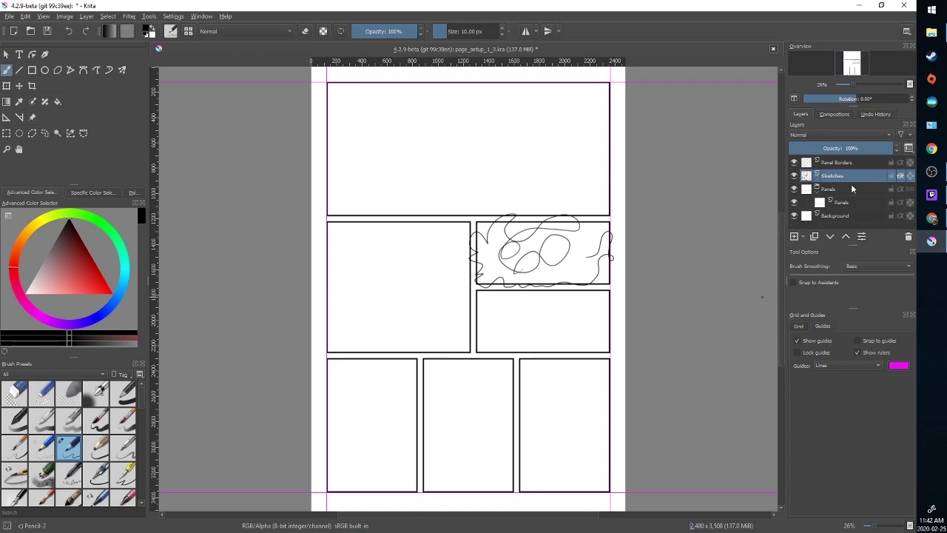
{"action": "mouse_move", "coordinate": [841, 178]}
{"action": "left_mouse_down"}
{"action": "mouse_move", "coordinate": [851, 210]}
{"action": "mouse_move", "coordinate": [851, 202]}
{"action": "left_mouse_up"}
Step: Clip Sketches, magic-wand the upper-right panel's interior on the Panels layer, and hide Sketches
{"action": "left_click", "coordinate": [900, 190]}
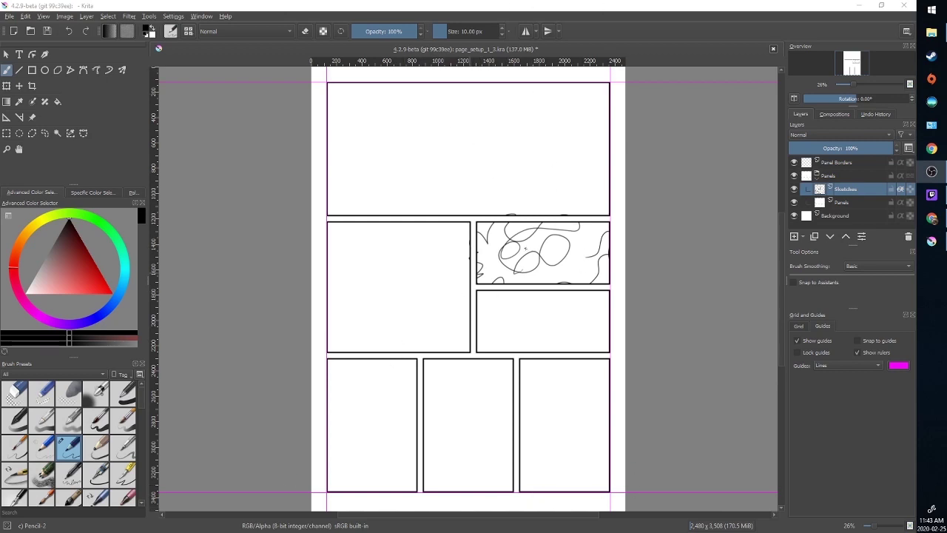
{"action": "left_click", "coordinate": [852, 204]}
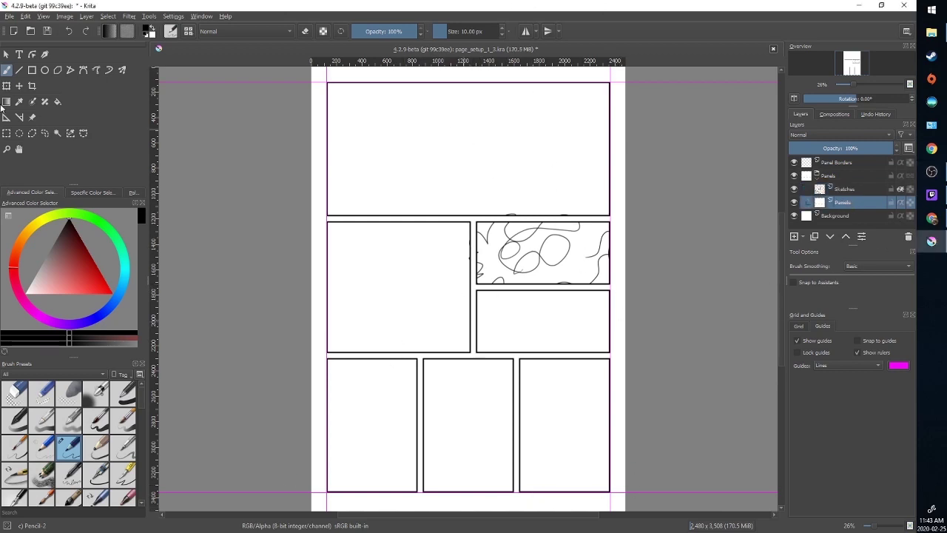
{"action": "left_click", "coordinate": [58, 133]}
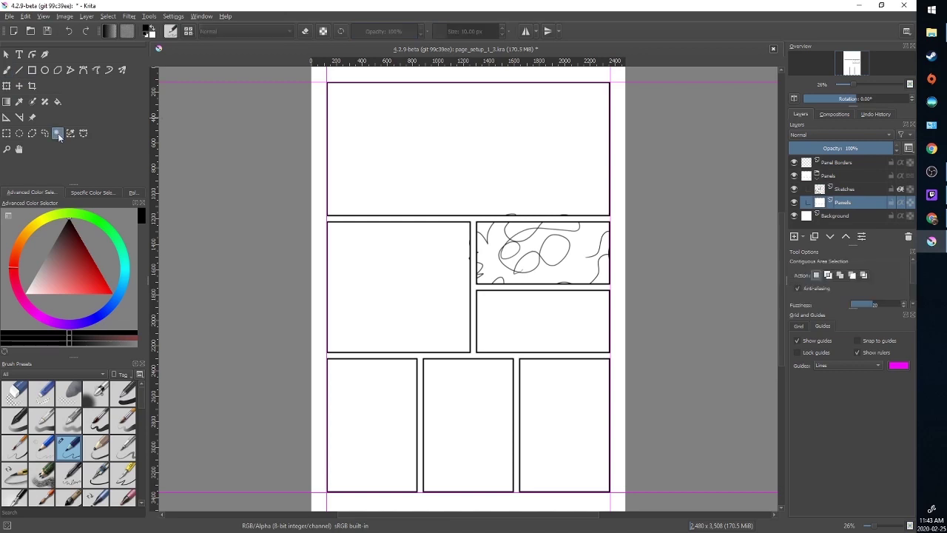
{"action": "left_click", "coordinate": [576, 268]}
{"action": "left_click", "coordinate": [793, 189]}
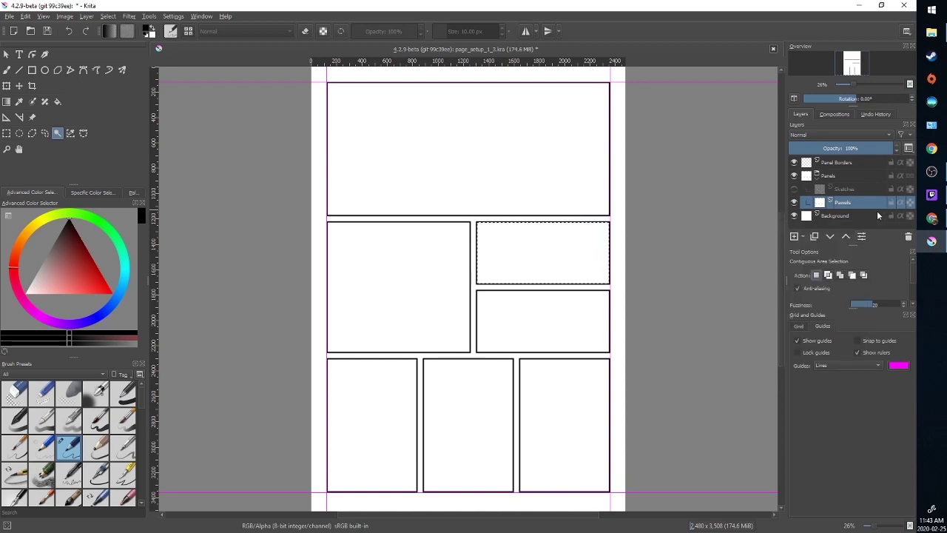
Step: Paste the panel selection as a grouped layer named 'panel 3' and move Sketches above it
{"action": "key", "text": "ctrl+v"}
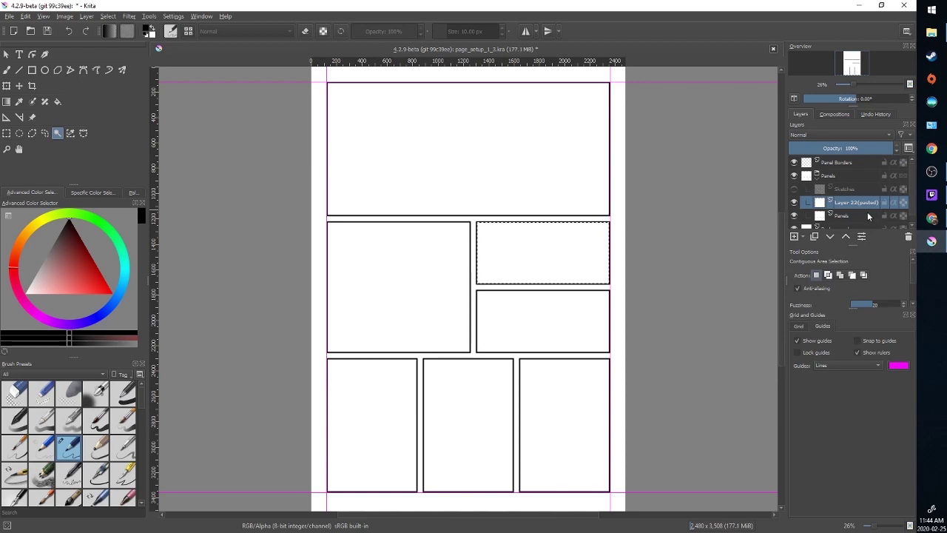
{"action": "key", "text": "ctrl+g"}
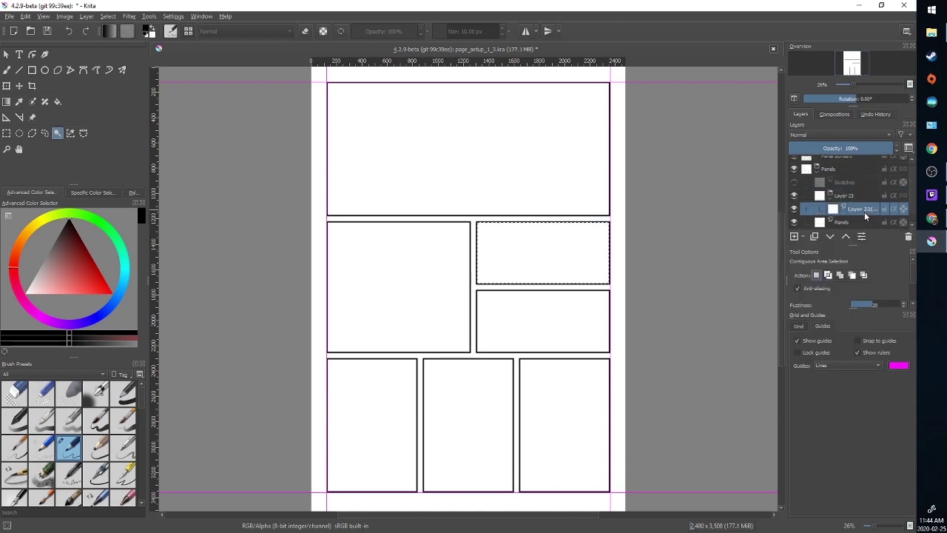
{"action": "double_click", "coordinate": [866, 211]}
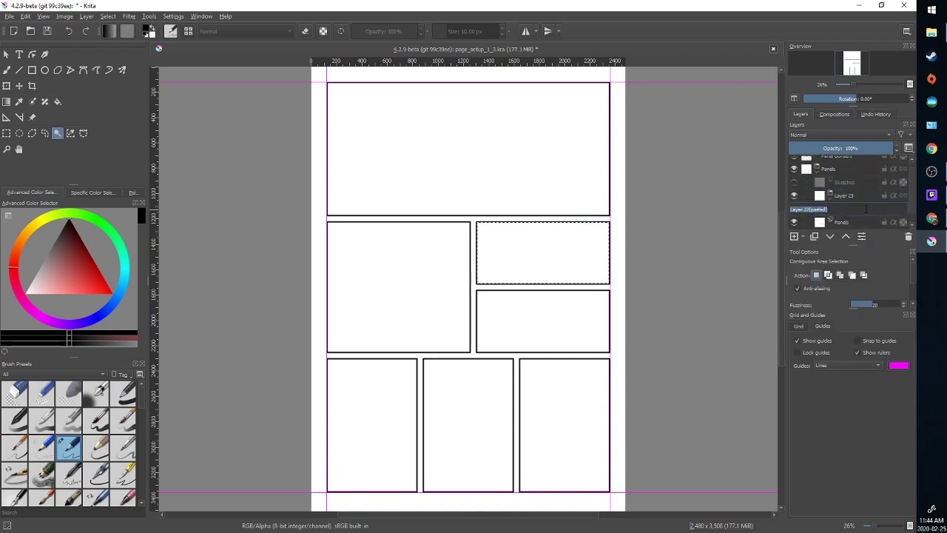
{"action": "type", "text": "panel 3"}
{"action": "key", "text": "Return"}
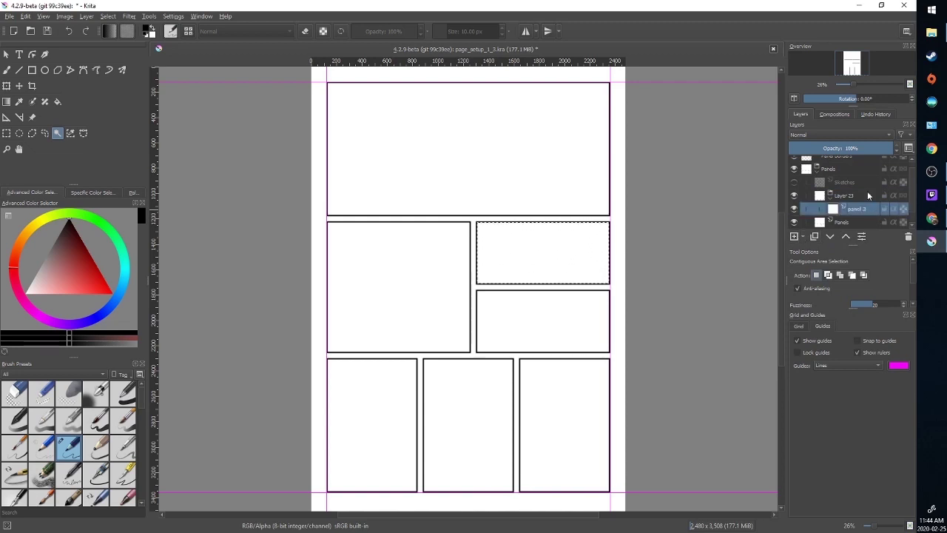
{"action": "scroll", "coordinate": [866, 194], "scroll_direction": "down", "scroll_amount": 1}
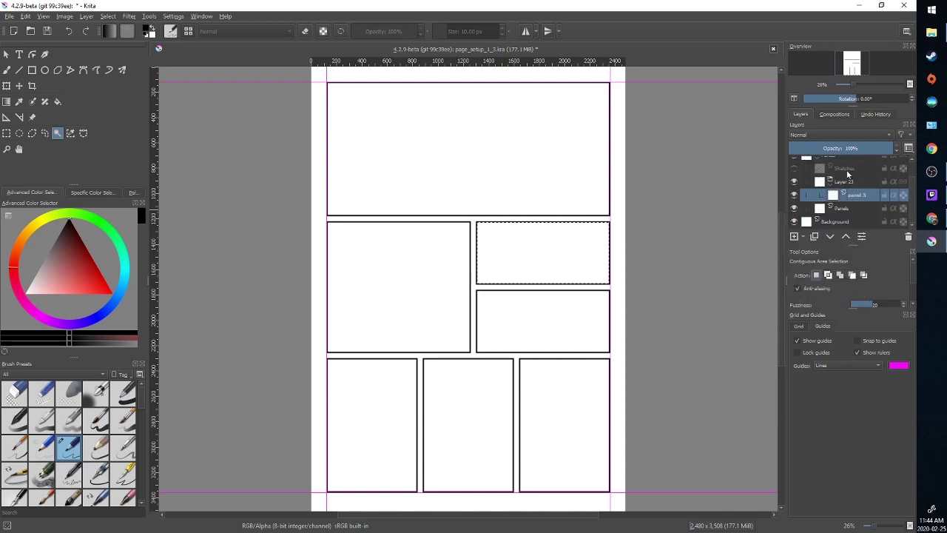
{"action": "left_click_drag", "start_coordinate": [848, 173], "coordinate": [861, 195]}
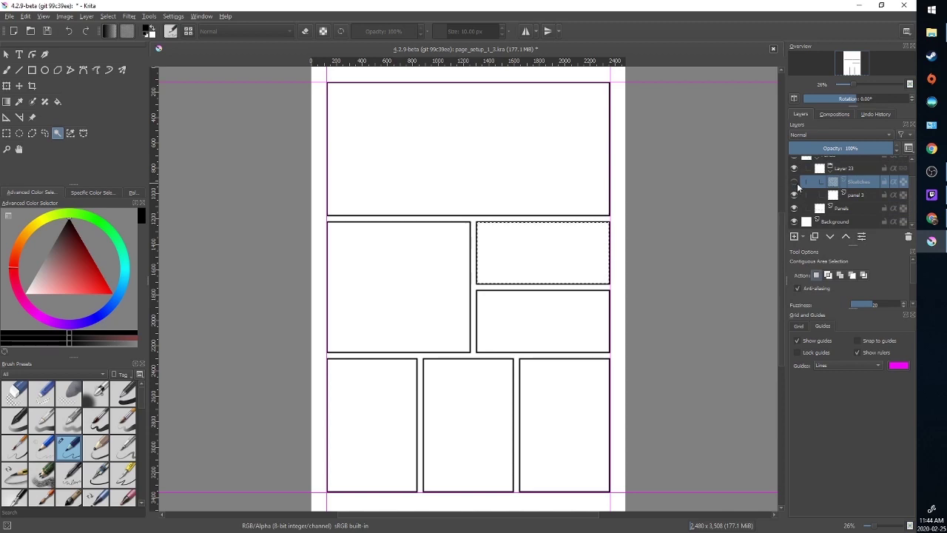
Step: Show Sketches, clip it to the panel with Inherit Alpha, then hide it again
{"action": "left_click", "coordinate": [795, 182]}
{"action": "left_click", "coordinate": [894, 182]}
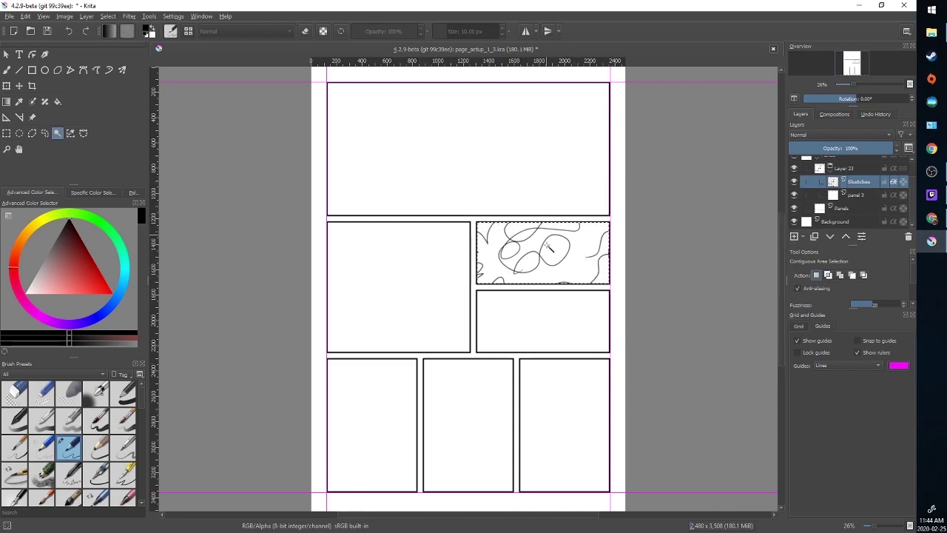
{"action": "left_click", "coordinate": [794, 182]}
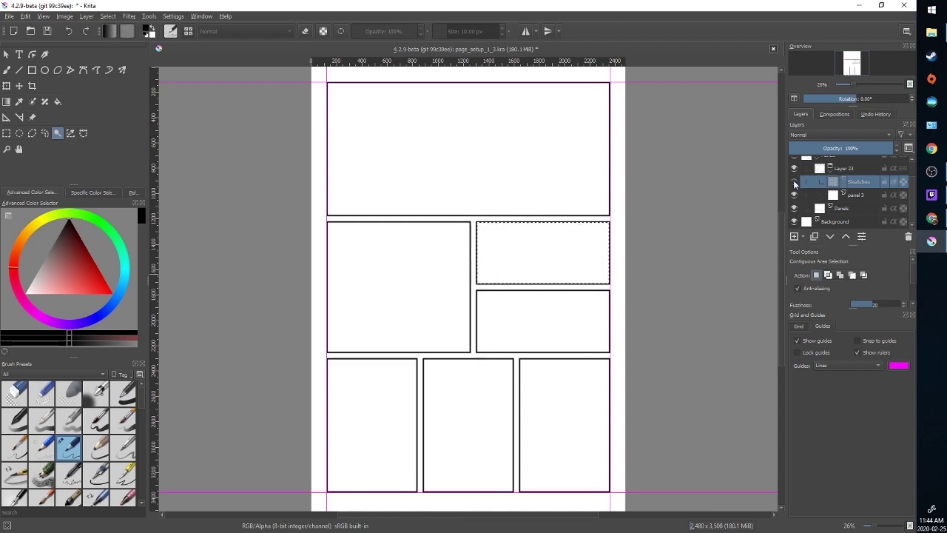
{"action": "key", "text": "alt+Tab"}
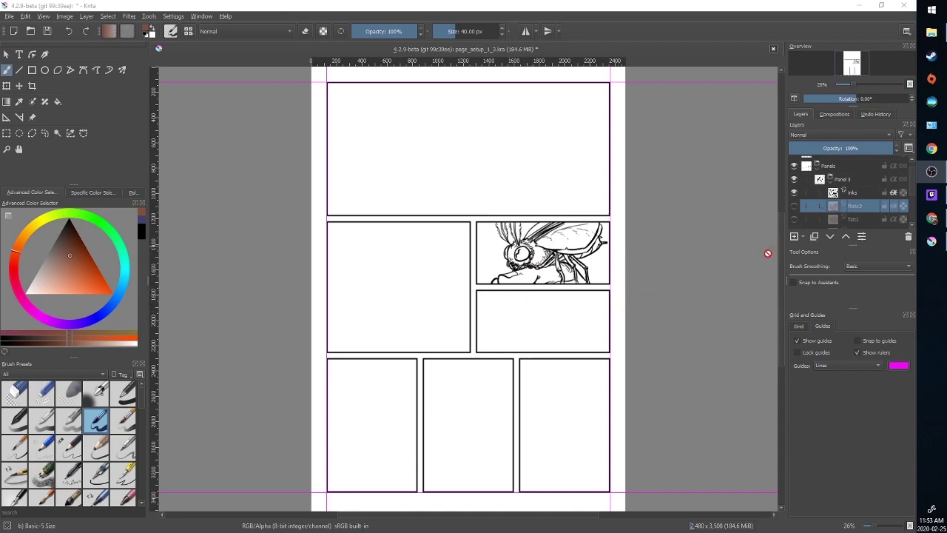
Step: Select the Inks layer and briefly toggle its visibility to check the line art
{"action": "left_click", "coordinate": [799, 195]}
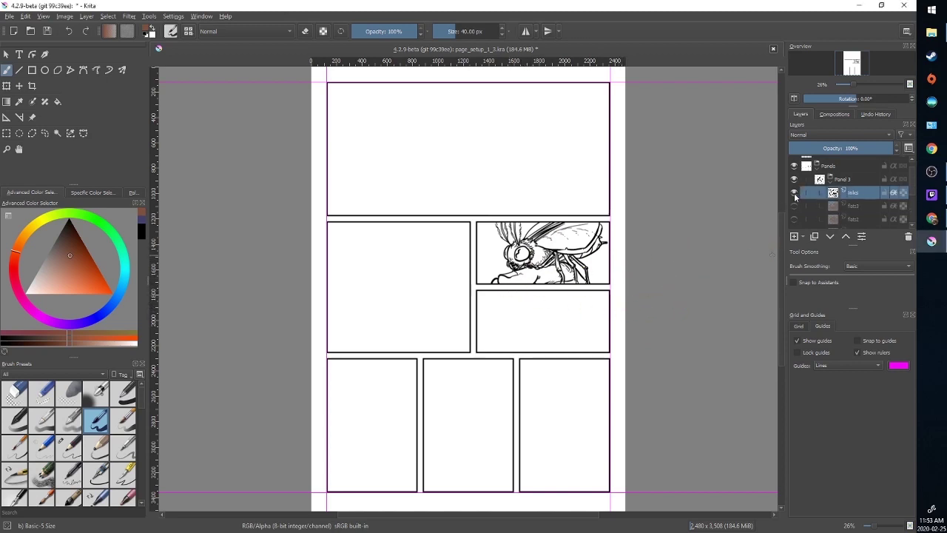
{"action": "left_click", "coordinate": [794, 193]}
{"action": "left_click", "coordinate": [793, 194]}
{"action": "scroll", "coordinate": [862, 206], "scroll_direction": "down", "scroll_amount": 2}
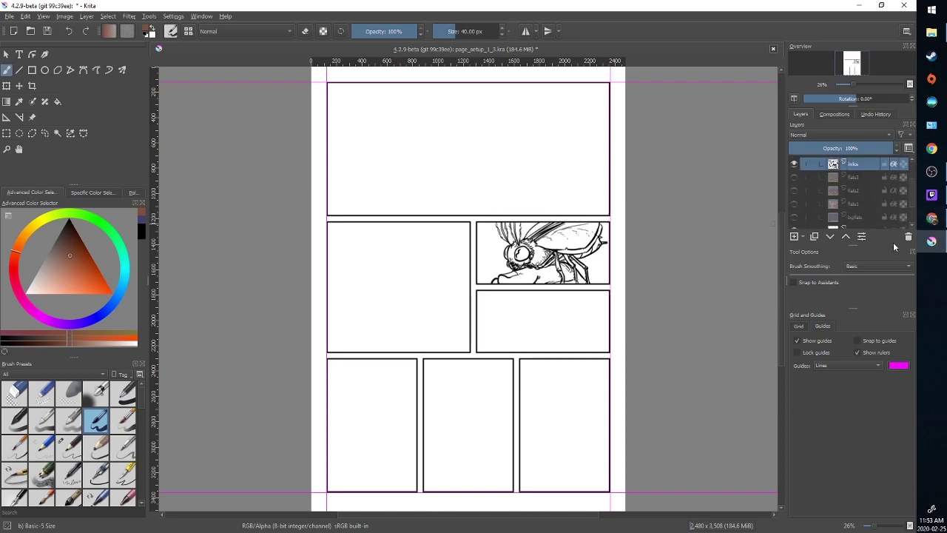
{"action": "scroll", "coordinate": [825, 222], "scroll_direction": "down", "scroll_amount": 2}
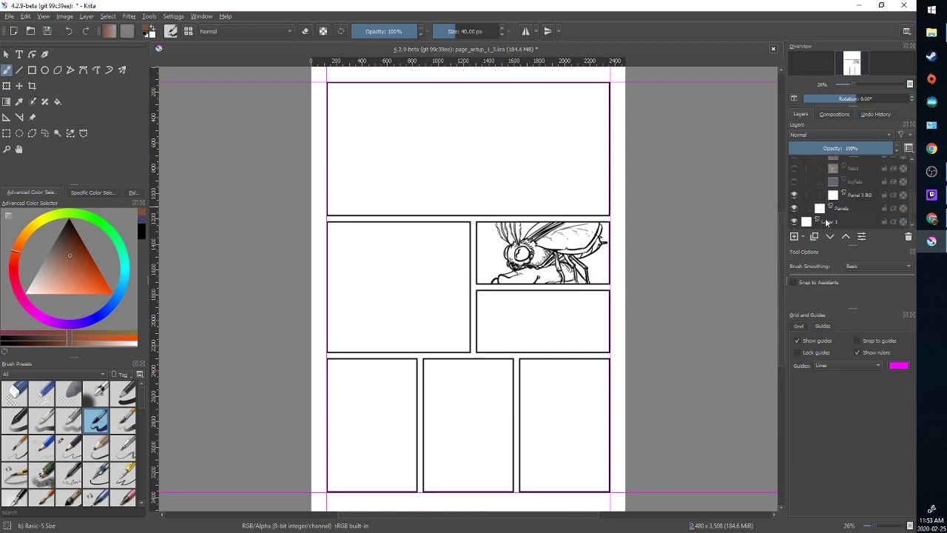
Step: Show the bgflats, flats1, flats2 and flats3 layers to reveal the fly's colours
{"action": "left_click", "coordinate": [793, 183]}
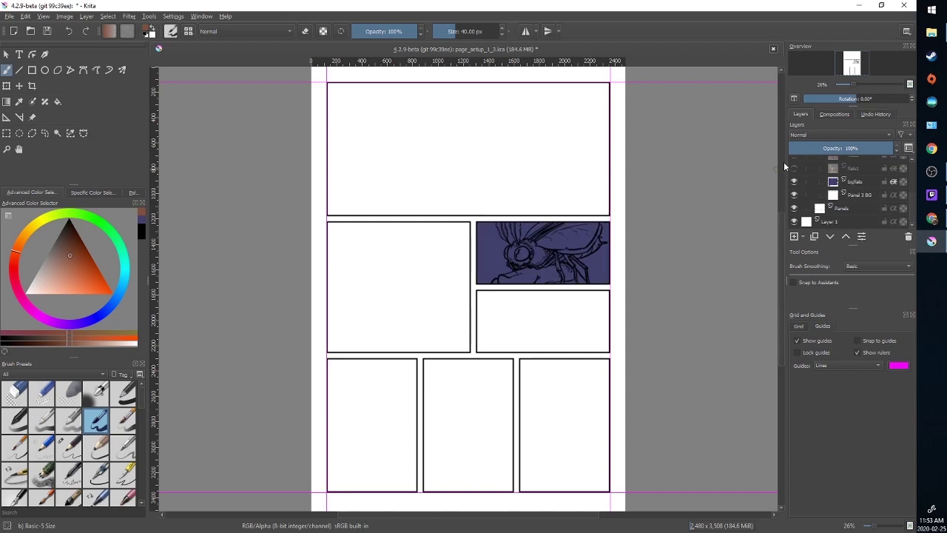
{"action": "left_click", "coordinate": [794, 168]}
{"action": "scroll", "coordinate": [831, 193], "scroll_direction": "up", "scroll_amount": 2}
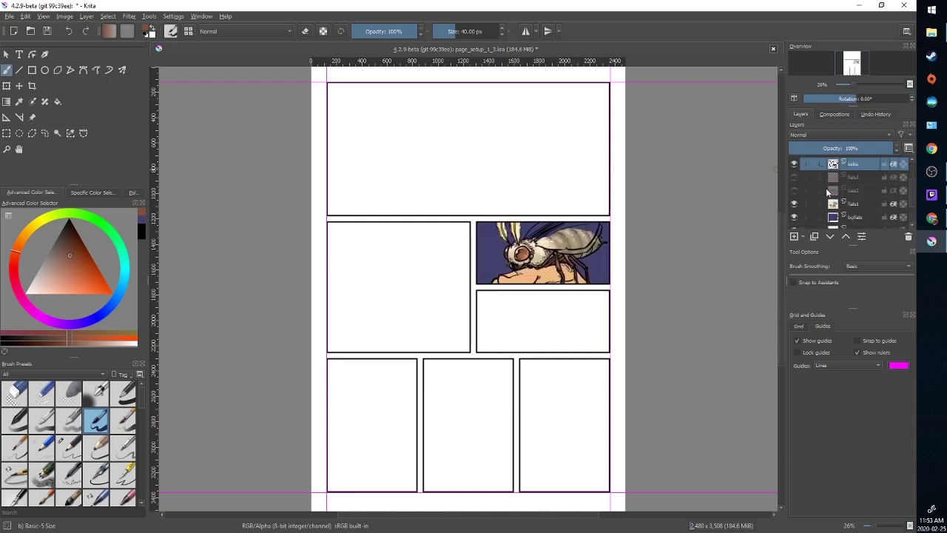
{"action": "left_click", "coordinate": [794, 191]}
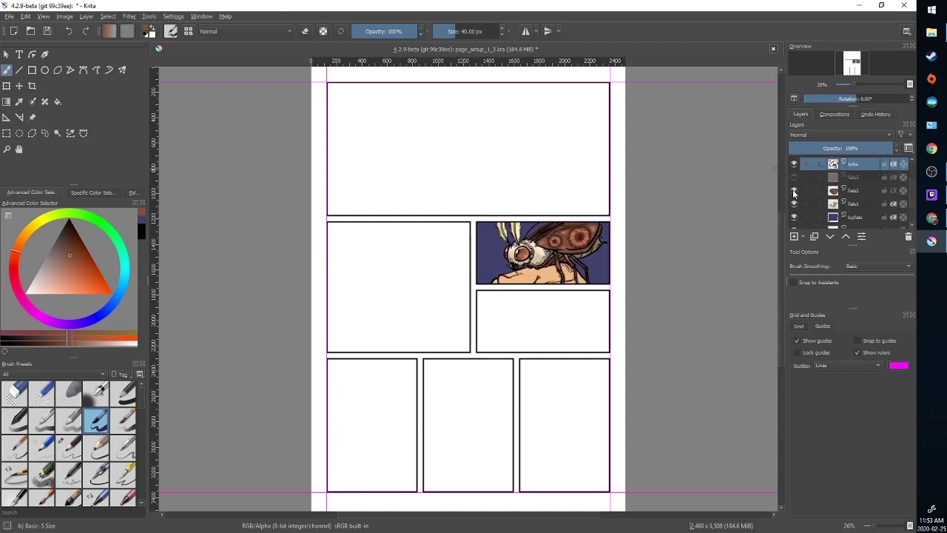
{"action": "left_click", "coordinate": [794, 177]}
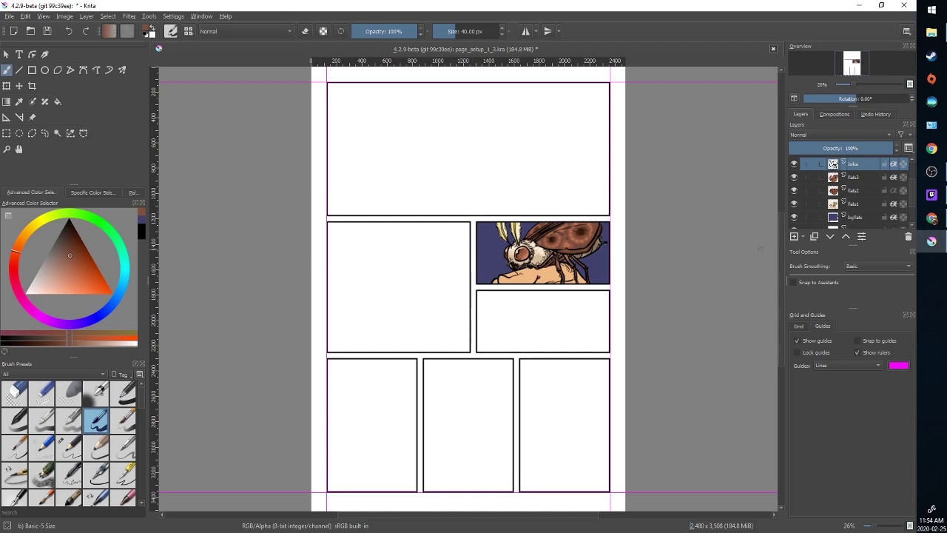
{"action": "key", "text": "alt+Tab"}
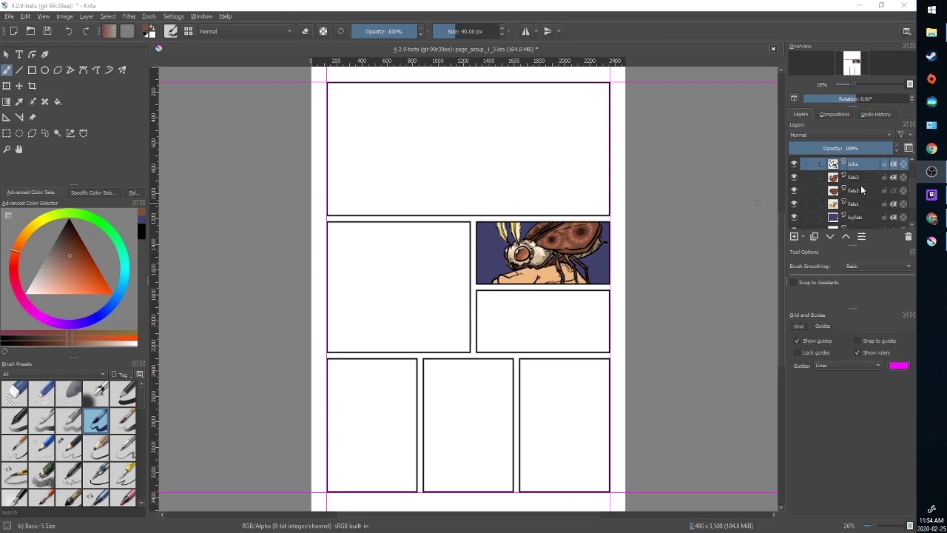
Step: Hide flats3, select the flats2 wing layer, and add a Transparency Mask to it
{"action": "left_click", "coordinate": [792, 177]}
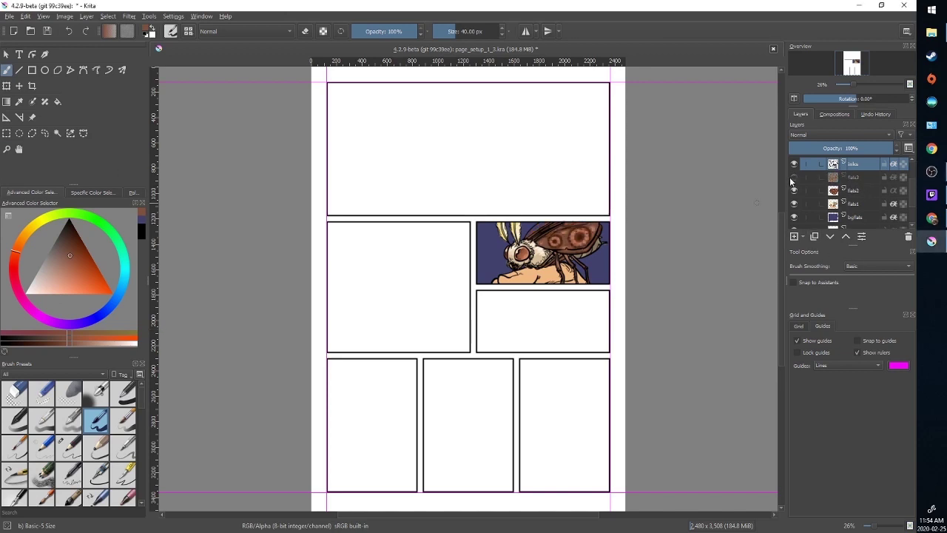
{"action": "left_click", "coordinate": [856, 192]}
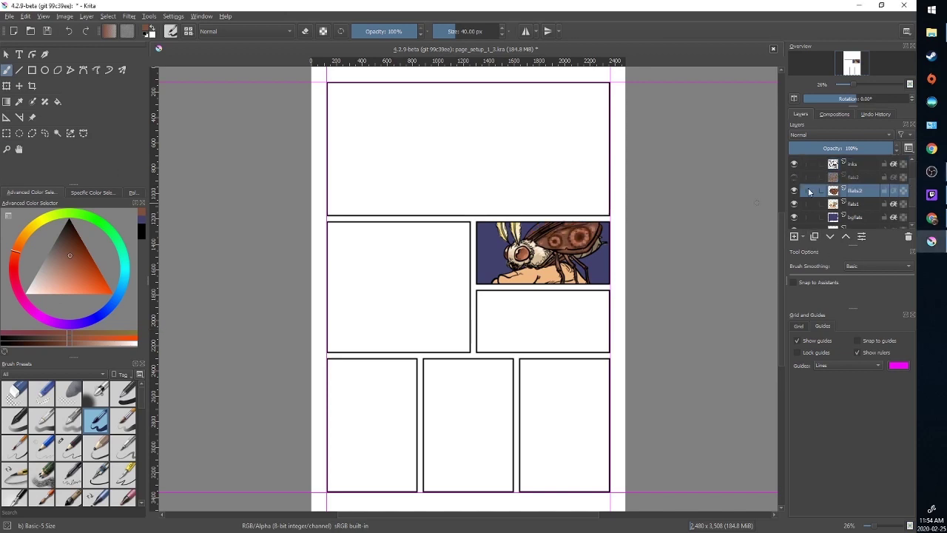
{"action": "left_click", "coordinate": [792, 194]}
{"action": "left_click", "coordinate": [793, 192]}
{"action": "left_click", "coordinate": [804, 237]}
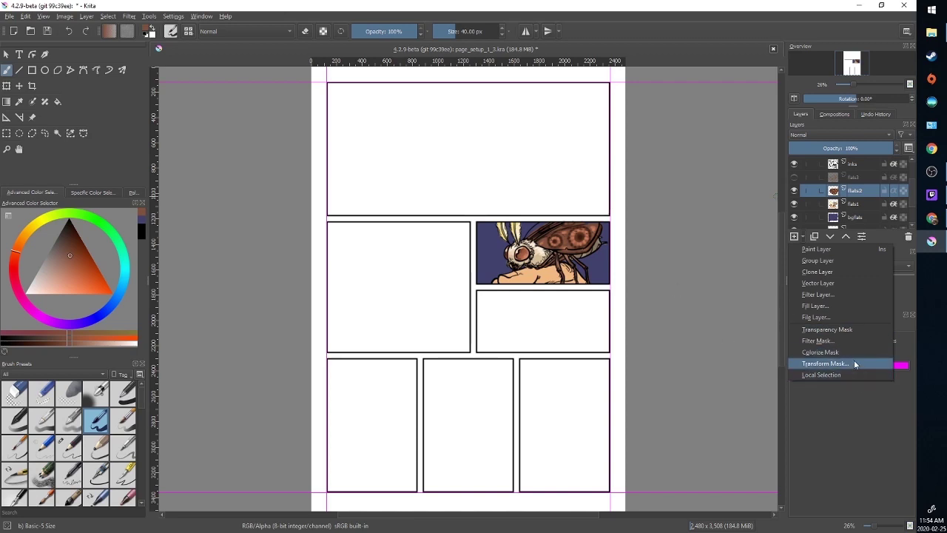
{"action": "left_click", "coordinate": [844, 330]}
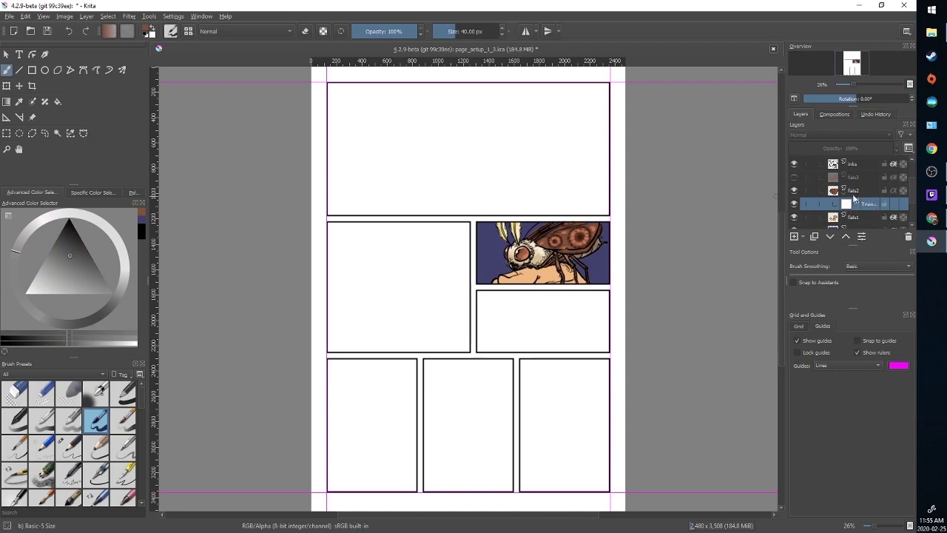
Step: Switch to Airbrush Soft and fade the wing colours on the mask with grey, including a darker grey
{"action": "mouse_move", "coordinate": [862, 194]}
{"action": "left_click", "coordinate": [98, 393]}
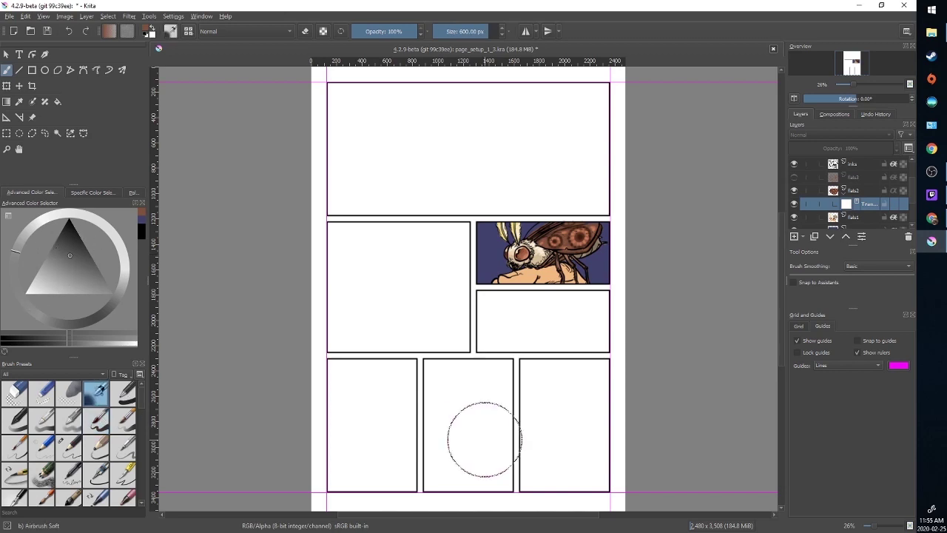
{"action": "mouse_move", "coordinate": [485, 439]}
{"action": "left_mouse_down"}
{"action": "mouse_move", "coordinate": [461, 226]}
{"action": "mouse_move", "coordinate": [572, 247]}
{"action": "mouse_move", "coordinate": [600, 232]}
{"action": "mouse_move", "coordinate": [546, 240]}
{"action": "mouse_move", "coordinate": [589, 228]}
{"action": "mouse_move", "coordinate": [590, 244]}
{"action": "mouse_move", "coordinate": [578, 251]}
{"action": "mouse_move", "coordinate": [598, 230]}
{"action": "mouse_move", "coordinate": [481, 225]}
{"action": "mouse_move", "coordinate": [602, 229]}
{"action": "mouse_move", "coordinate": [568, 251]}
{"action": "mouse_move", "coordinate": [580, 227]}
{"action": "mouse_move", "coordinate": [584, 239]}
{"action": "mouse_move", "coordinate": [528, 252]}
{"action": "left_mouse_up"}
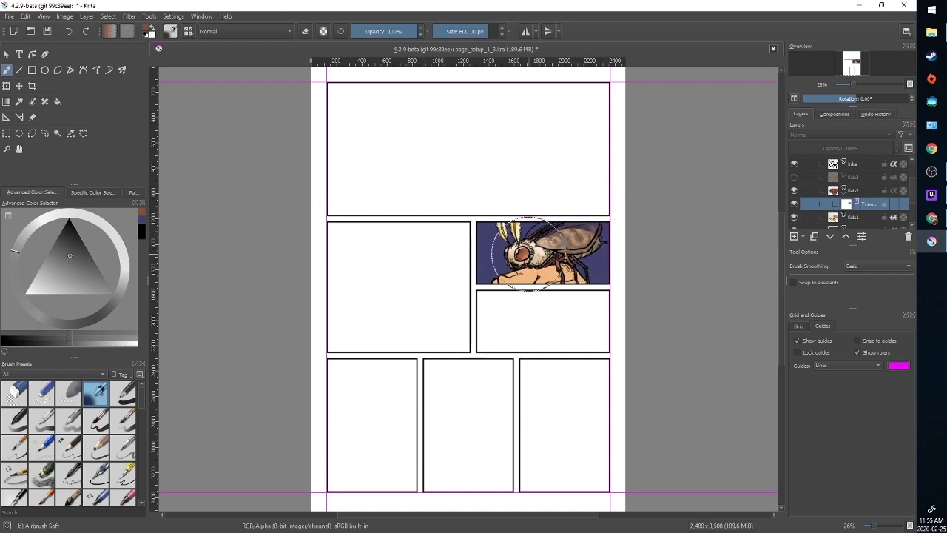
{"action": "left_click", "coordinate": [67, 242]}
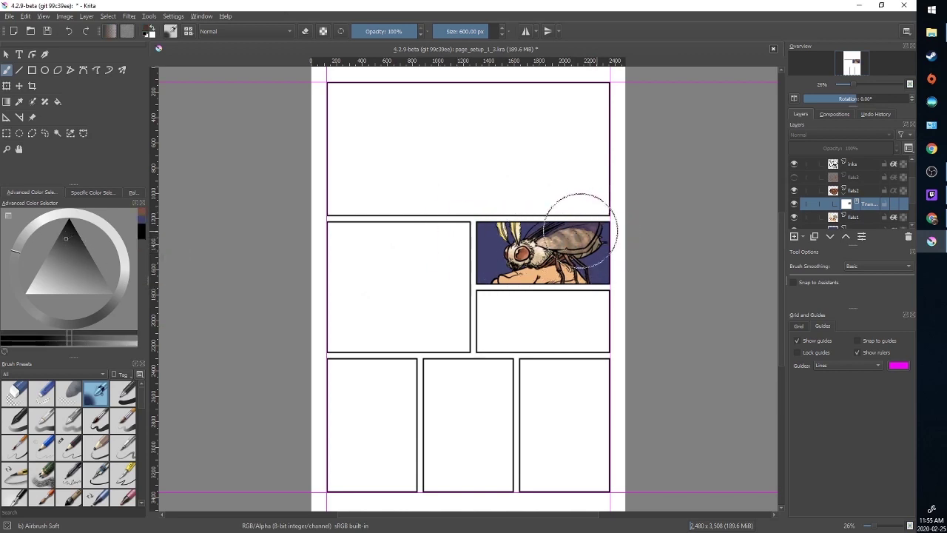
{"action": "mouse_move", "coordinate": [578, 244]}
{"action": "left_mouse_down"}
{"action": "mouse_move", "coordinate": [599, 211]}
{"action": "mouse_move", "coordinate": [570, 200]}
{"action": "mouse_move", "coordinate": [539, 227]}
{"action": "left_mouse_up"}
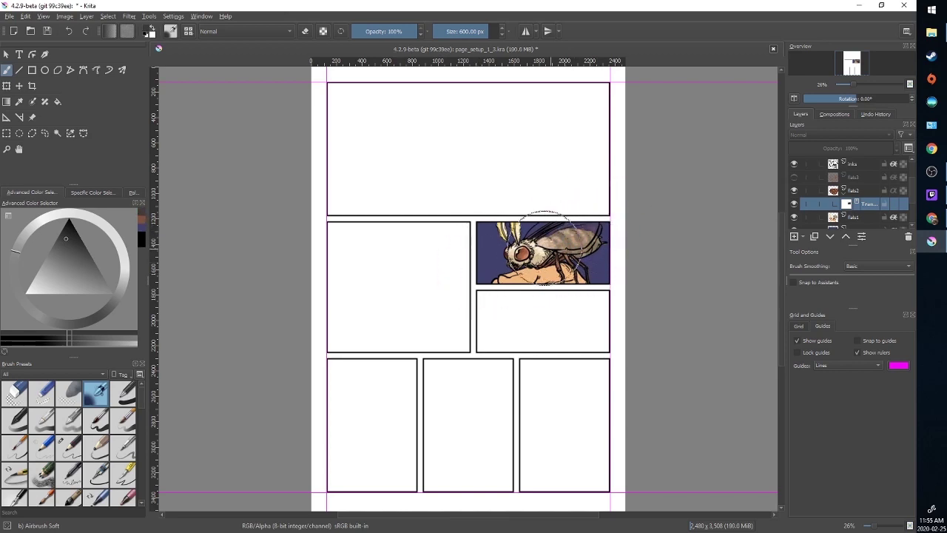
Step: Airbrush lighter and slightly darker greys to restore some brown and make the wing more transparent
{"action": "left_click", "coordinate": [38, 291]}
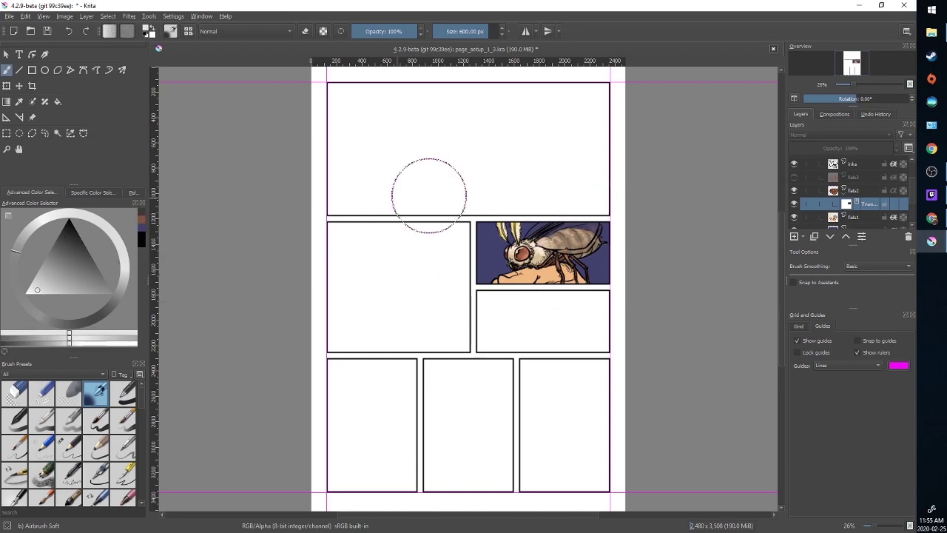
{"action": "mouse_move", "coordinate": [611, 226]}
{"action": "left_mouse_down"}
{"action": "mouse_move", "coordinate": [554, 226]}
{"action": "mouse_move", "coordinate": [656, 228]}
{"action": "left_mouse_up"}
{"action": "mouse_move", "coordinate": [575, 222]}
{"action": "left_mouse_down"}
{"action": "mouse_move", "coordinate": [600, 227]}
{"action": "mouse_move", "coordinate": [554, 245]}
{"action": "mouse_move", "coordinate": [592, 231]}
{"action": "mouse_move", "coordinate": [573, 223]}
{"action": "mouse_move", "coordinate": [566, 251]}
{"action": "mouse_move", "coordinate": [587, 229]}
{"action": "mouse_move", "coordinate": [550, 240]}
{"action": "mouse_move", "coordinate": [564, 253]}
{"action": "mouse_move", "coordinate": [649, 218]}
{"action": "left_mouse_up"}
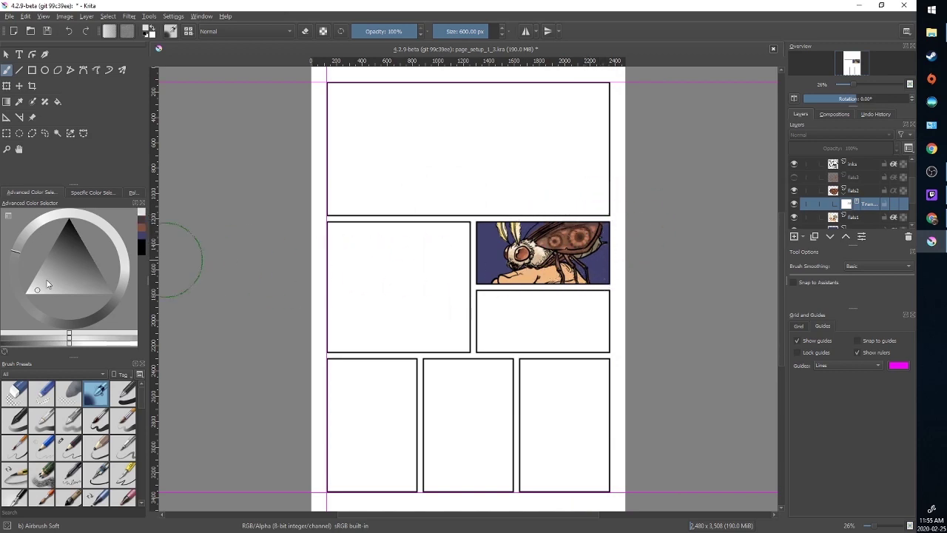
{"action": "left_click", "coordinate": [41, 281]}
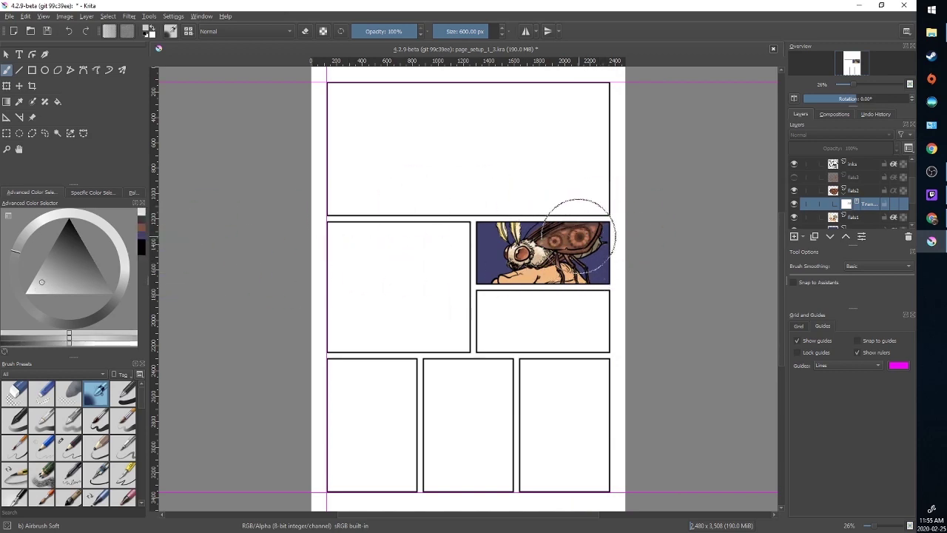
{"action": "mouse_move", "coordinate": [569, 214]}
{"action": "left_mouse_down"}
{"action": "mouse_move", "coordinate": [545, 228]}
{"action": "mouse_move", "coordinate": [545, 217]}
{"action": "mouse_move", "coordinate": [592, 226]}
{"action": "left_mouse_up"}
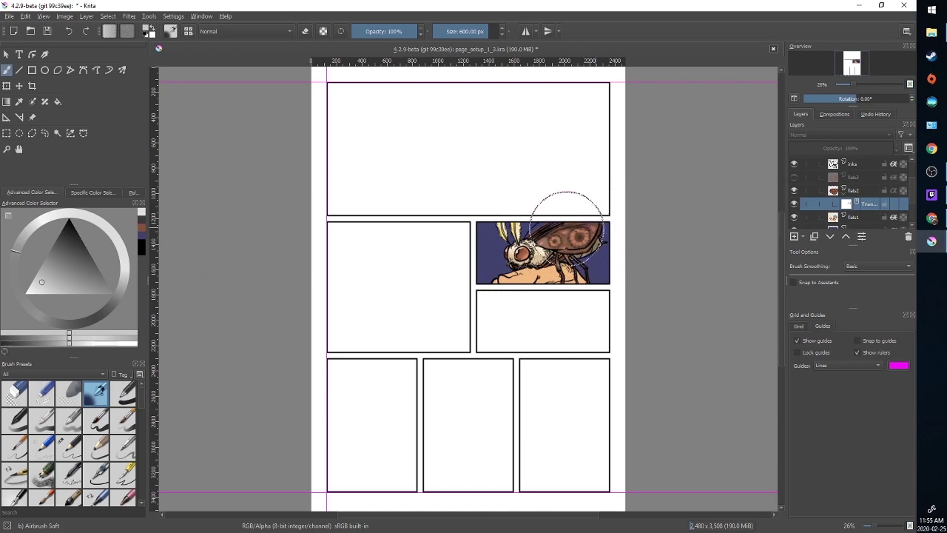
Step: Resize the airbrush to about 47 px, choose another grey, and airbrush more of the wing
{"action": "left_click", "coordinate": [453, 31]}
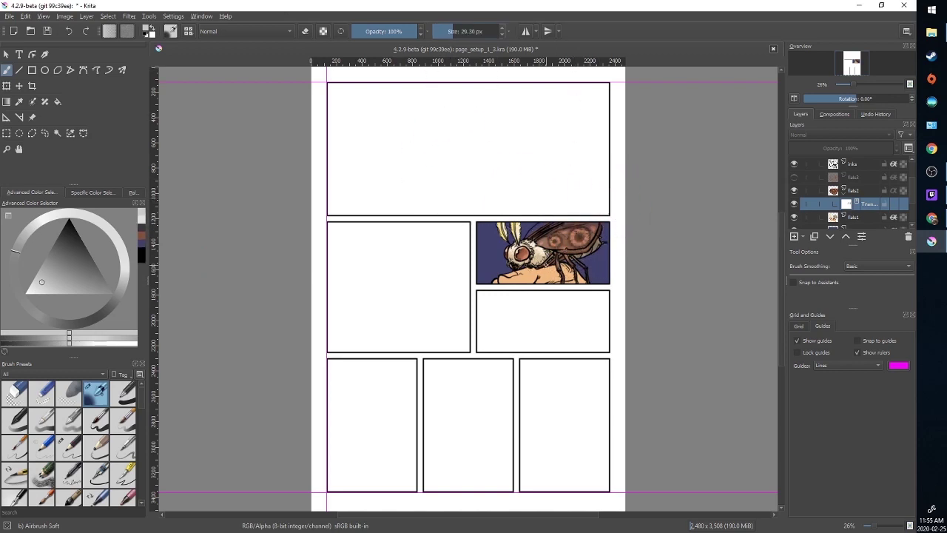
{"action": "key", "text": "bracketright"}
{"action": "key", "text": "bracketright"}
{"action": "key", "text": "bracketright"}
{"action": "left_click", "coordinate": [56, 260]}
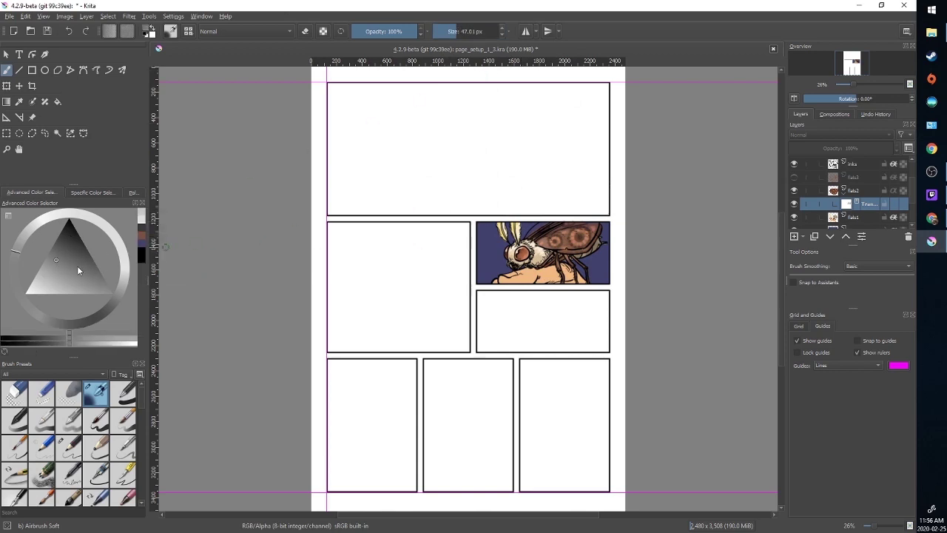
{"action": "left_click", "coordinate": [31, 293]}
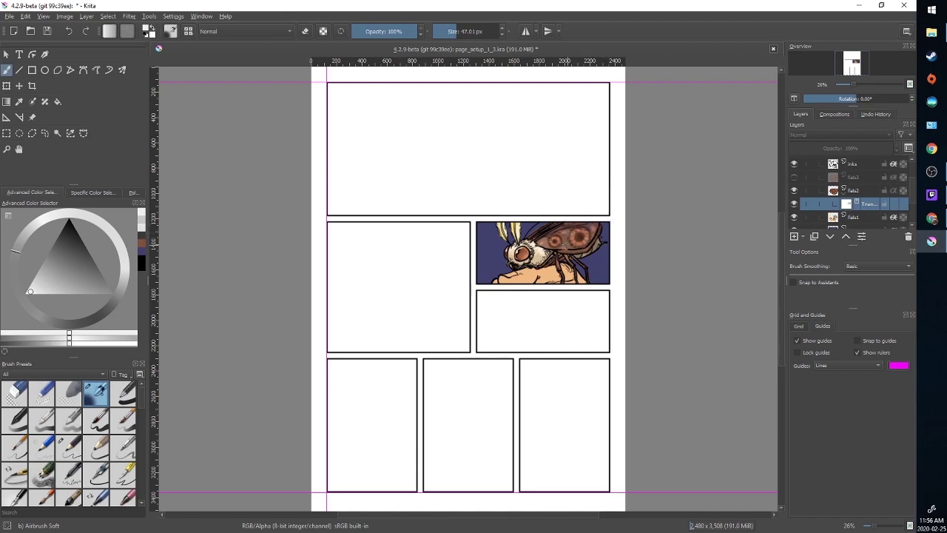
{"action": "left_click", "coordinate": [57, 250]}
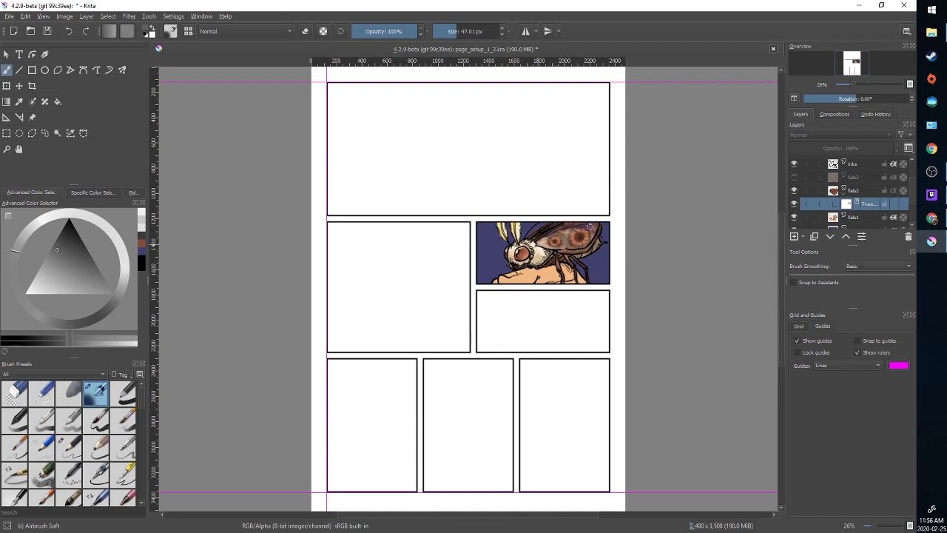
{"action": "mouse_move", "coordinate": [592, 228]}
{"action": "left_mouse_down"}
{"action": "mouse_move", "coordinate": [584, 247]}
{"action": "mouse_move", "coordinate": [566, 252]}
{"action": "left_mouse_up"}
{"action": "left_click", "coordinate": [580, 237], "text": "ctrl"}
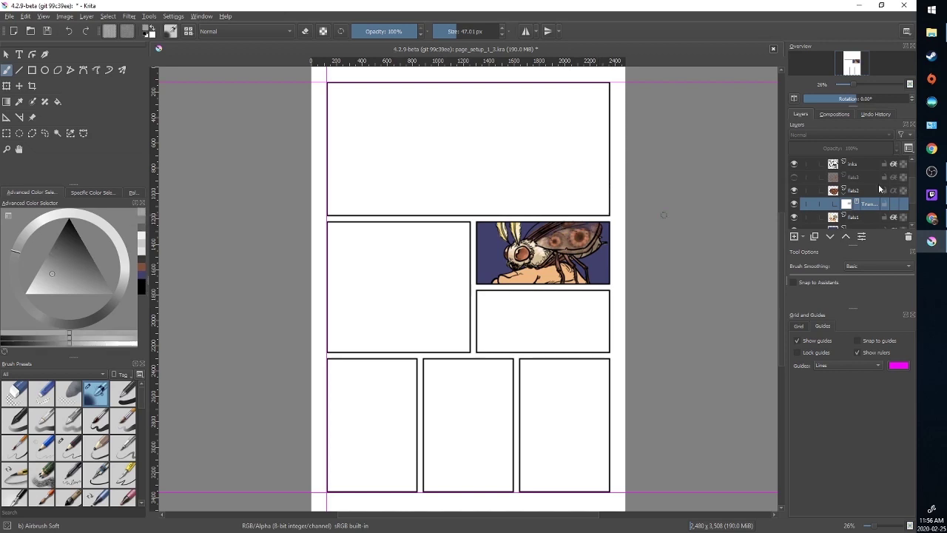
Step: Toggle flats3's visibility to compare the wing, leaving the layer visible
{"action": "left_click", "coordinate": [795, 177]}
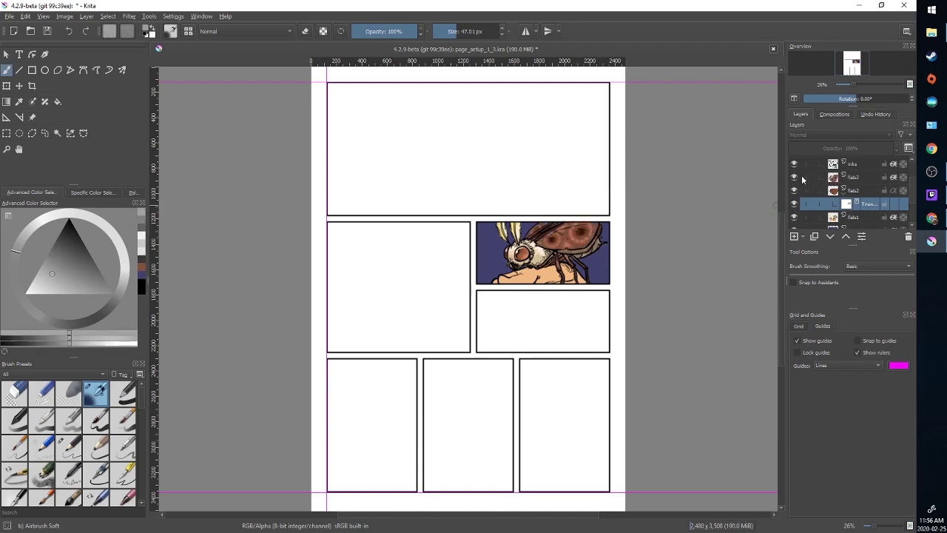
{"action": "left_click", "coordinate": [795, 177]}
{"action": "left_click", "coordinate": [794, 177]}
{"action": "left_click", "coordinate": [795, 178]}
{"action": "left_click", "coordinate": [795, 178]}
{"action": "left_click", "coordinate": [795, 178]}
{"action": "left_click", "coordinate": [795, 178]}
Step: Add a Transparency Mask to flats3, enlarge the brush to about 87 px, and pick a darker grey
{"action": "left_click", "coordinate": [853, 180]}
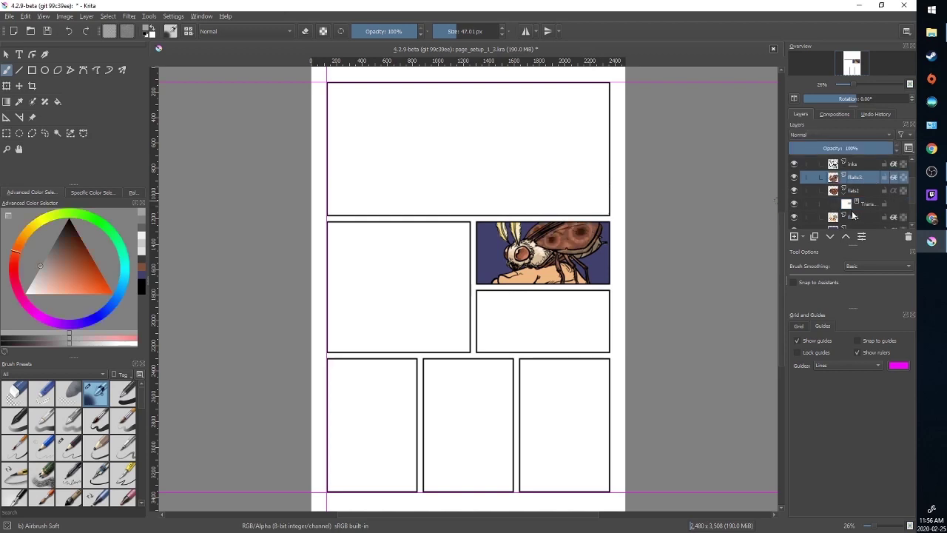
{"action": "left_click", "coordinate": [804, 238]}
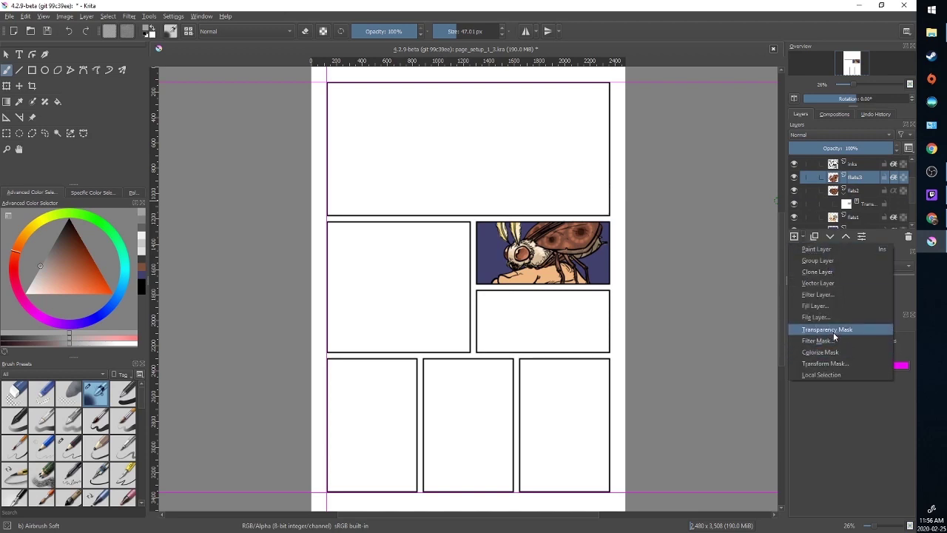
{"action": "left_click", "coordinate": [836, 330]}
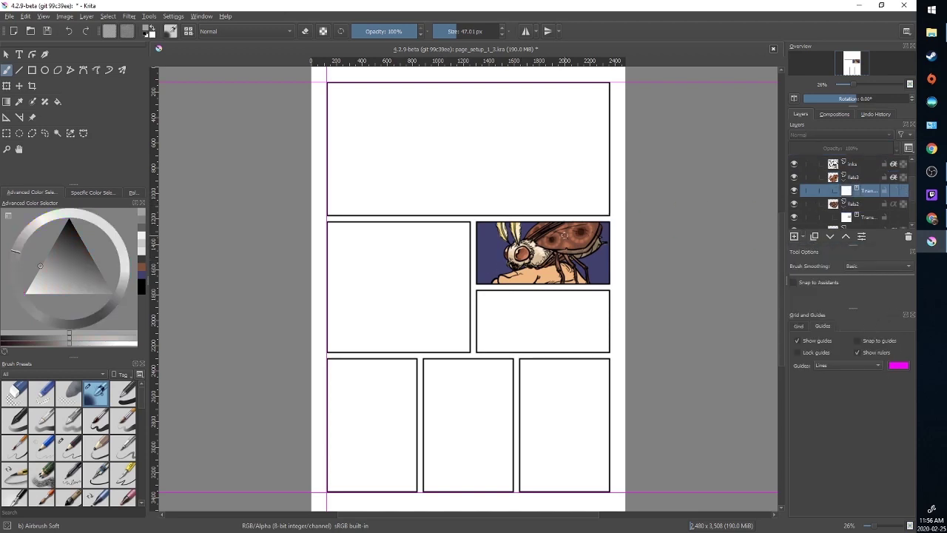
{"action": "key", "text": "bracketright"}
{"action": "key", "text": "bracketright"}
{"action": "key", "text": "bracketright"}
{"action": "key", "text": "bracketright"}
{"action": "left_click", "coordinate": [44, 273]}
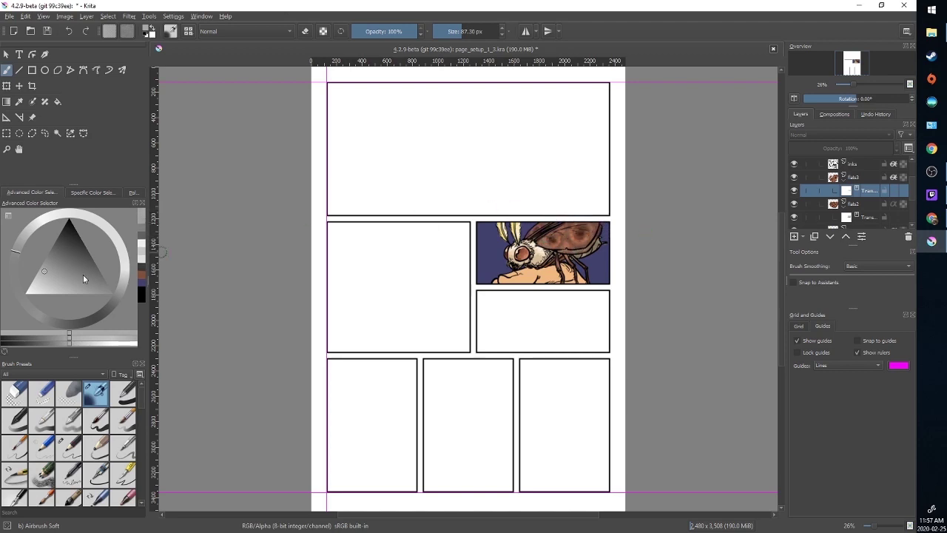
{"action": "left_click", "coordinate": [41, 278]}
{"action": "left_click", "coordinate": [54, 254]}
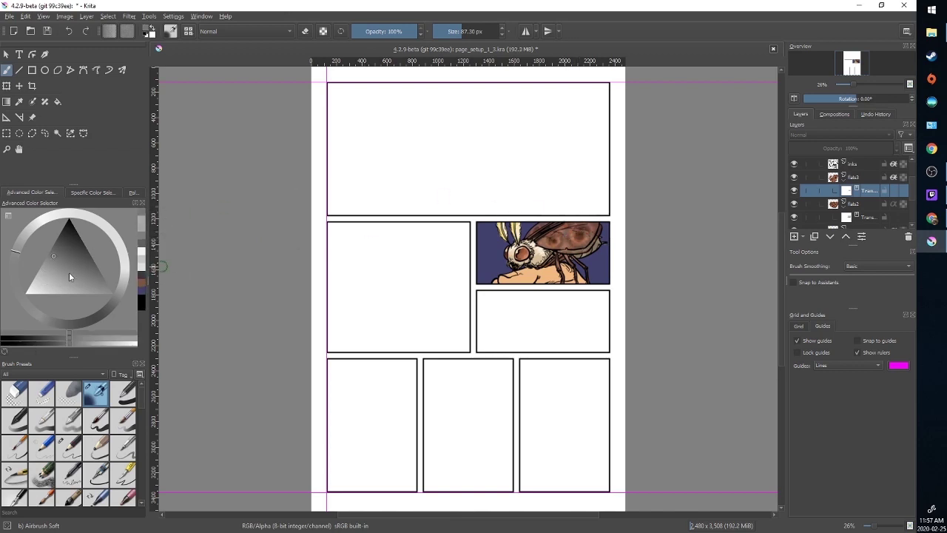
{"action": "left_click", "coordinate": [43, 278]}
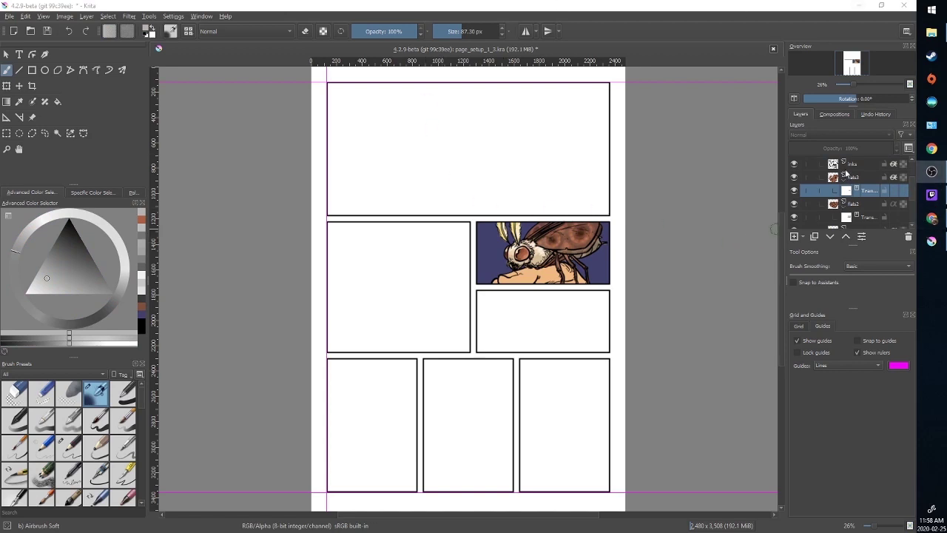
Step: Add a new paint layer, Layer 19, above flats3
{"action": "left_click", "coordinate": [861, 180]}
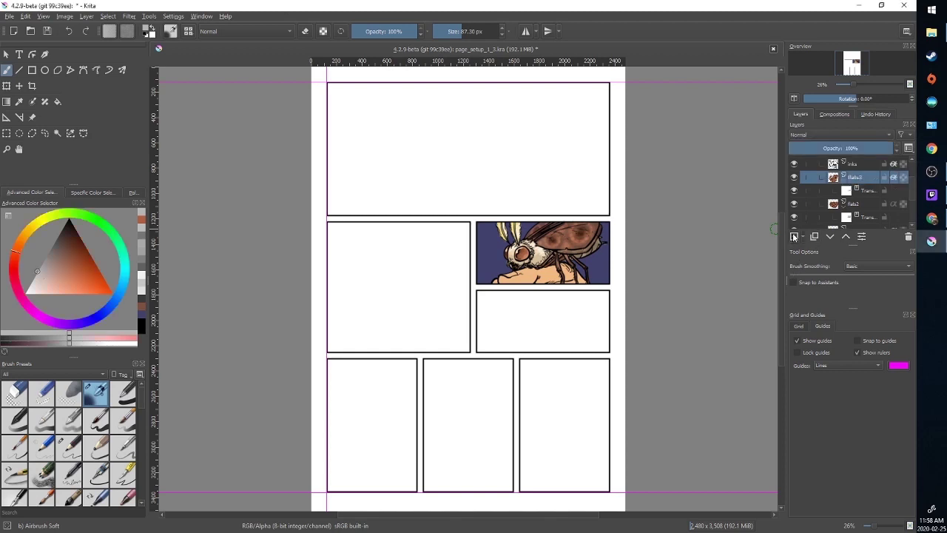
{"action": "left_click", "coordinate": [794, 237]}
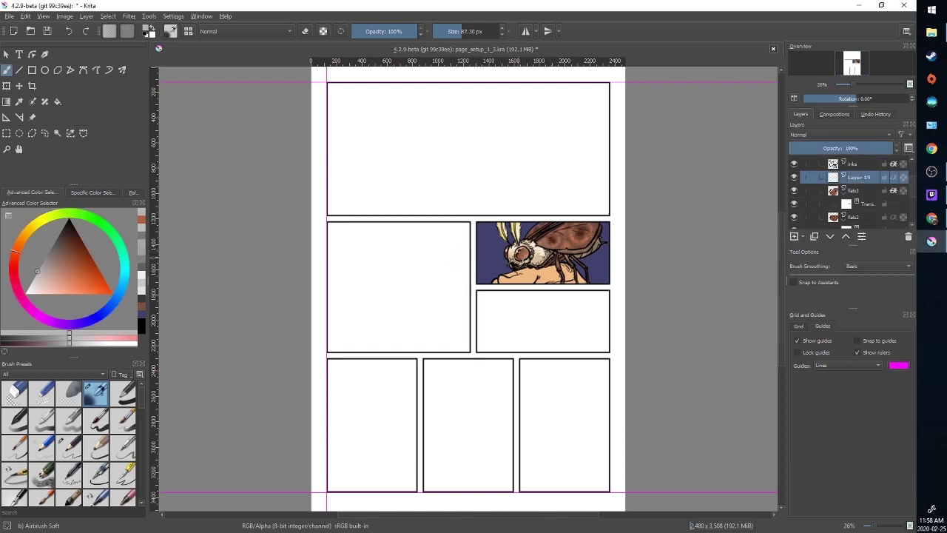
{"action": "scroll", "coordinate": [526, 270], "scroll_direction": "up", "scroll_amount": 6}
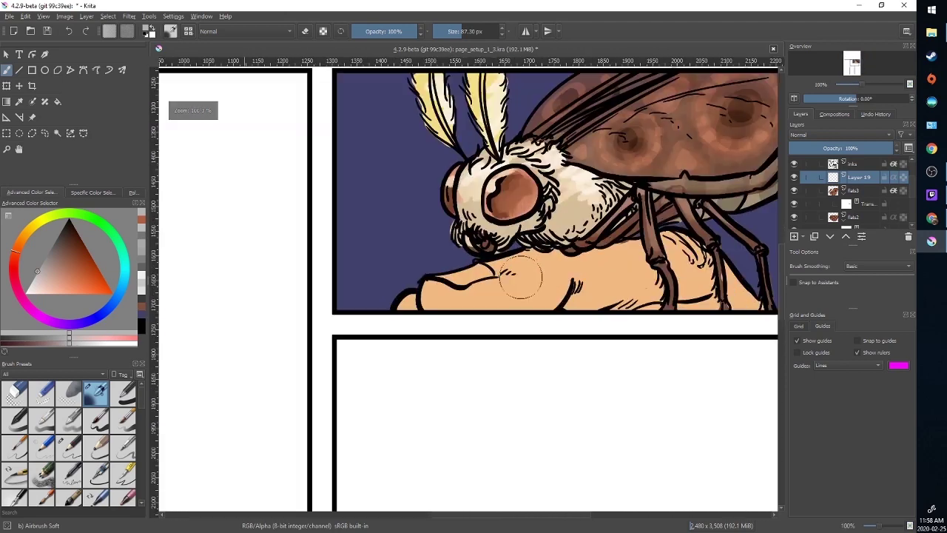
{"action": "scroll", "coordinate": [527, 232], "scroll_direction": "down", "scroll_amount": 1}
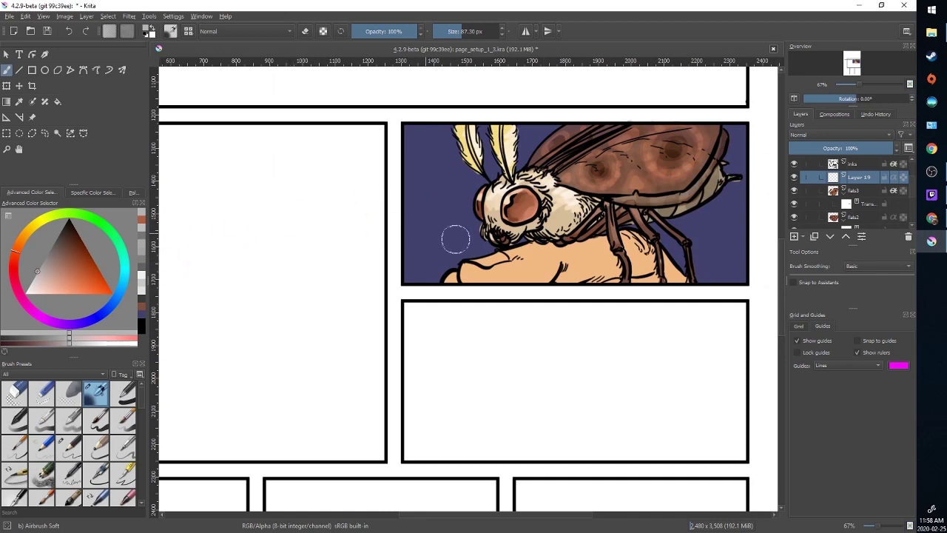
Step: Sample brown from the moth's head and paint darker strokes around the eye rim with a small hard brush
{"action": "left_click", "coordinate": [544, 229], "text": "ctrl"}
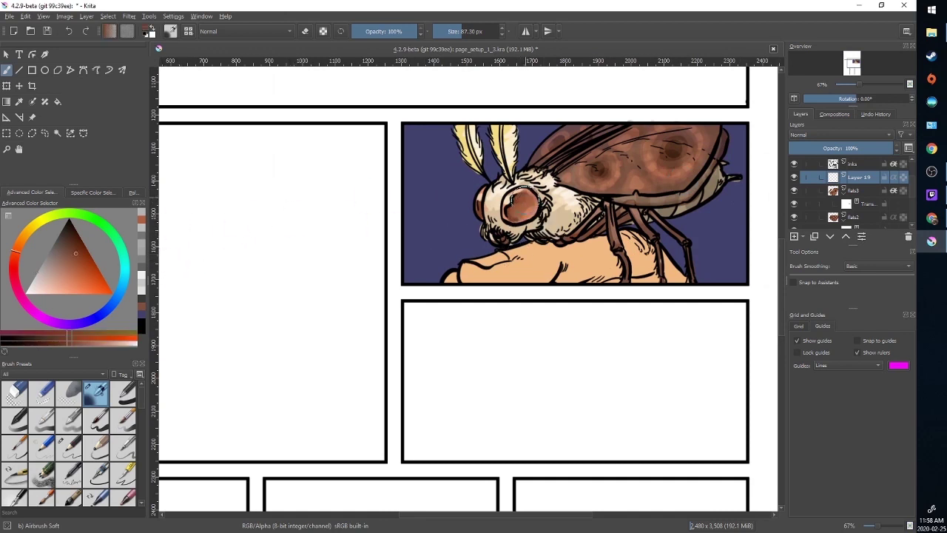
{"action": "left_click", "coordinate": [96, 419]}
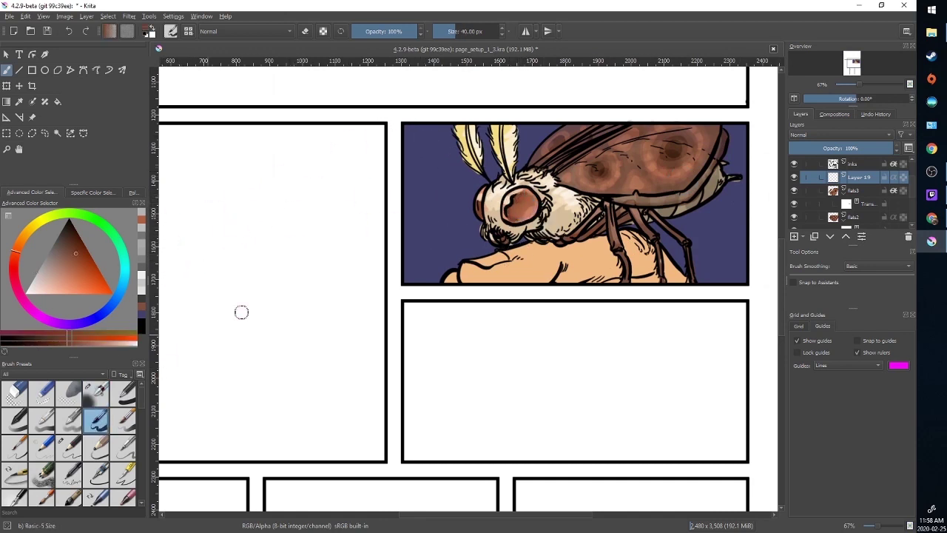
{"action": "mouse_move", "coordinate": [519, 195]}
{"action": "left_mouse_down"}
{"action": "mouse_move", "coordinate": [515, 218]}
{"action": "mouse_move", "coordinate": [532, 206]}
{"action": "mouse_move", "coordinate": [525, 195]}
{"action": "mouse_move", "coordinate": [520, 209]}
{"action": "mouse_move", "coordinate": [480, 207]}
{"action": "mouse_move", "coordinate": [478, 218]}
{"action": "mouse_move", "coordinate": [485, 188]}
{"action": "left_mouse_up"}
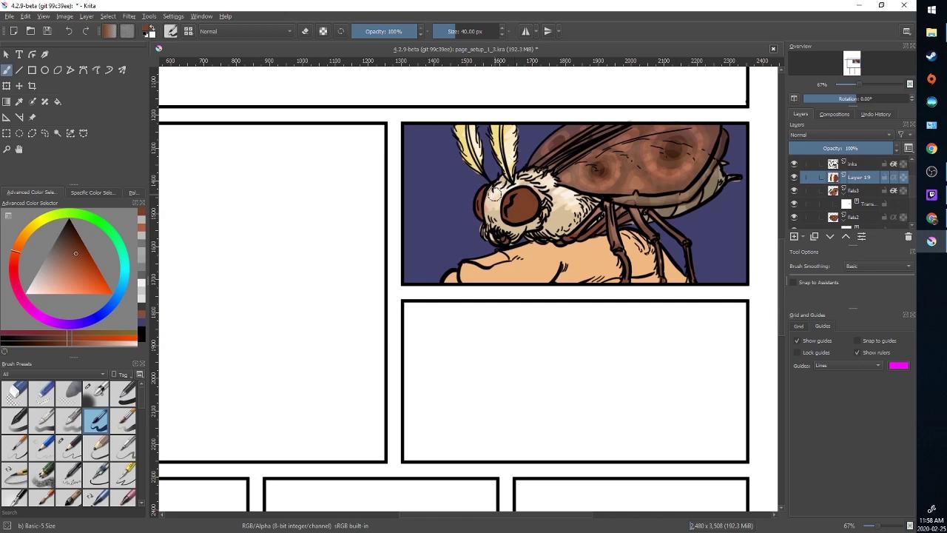
{"action": "key", "text": "e"}
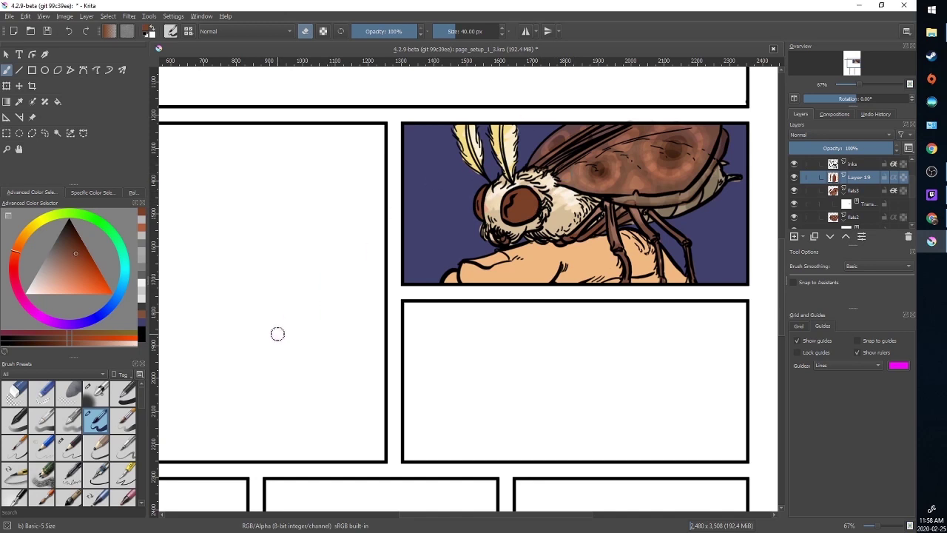
Step: Enable Preserve Alpha and paint bright orange over the moth's eye
{"action": "left_click", "coordinate": [322, 33]}
{"action": "left_click", "coordinate": [80, 275]}
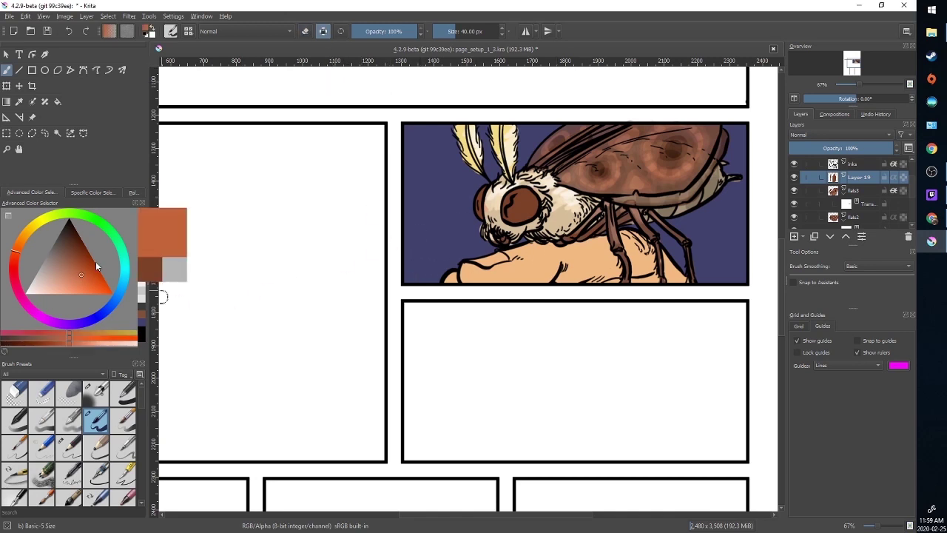
{"action": "left_click_drag", "start_coordinate": [509, 216], "coordinate": [540, 196]}
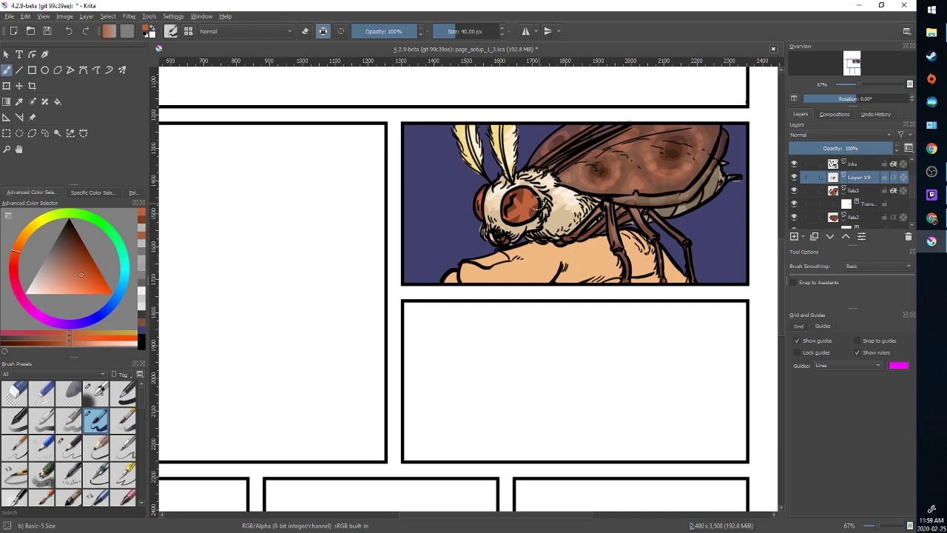
{"action": "key", "text": "ctrl"}
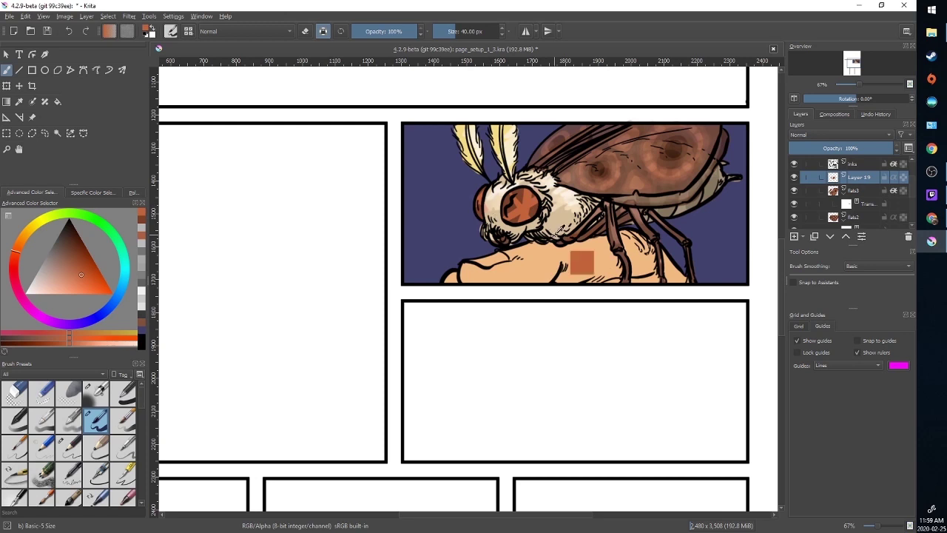
{"action": "key", "text": "ctrl"}
Step: Undo and redo the eye change, then darken its left edge and lighten the inside
{"action": "key", "text": "ctrl+z"}
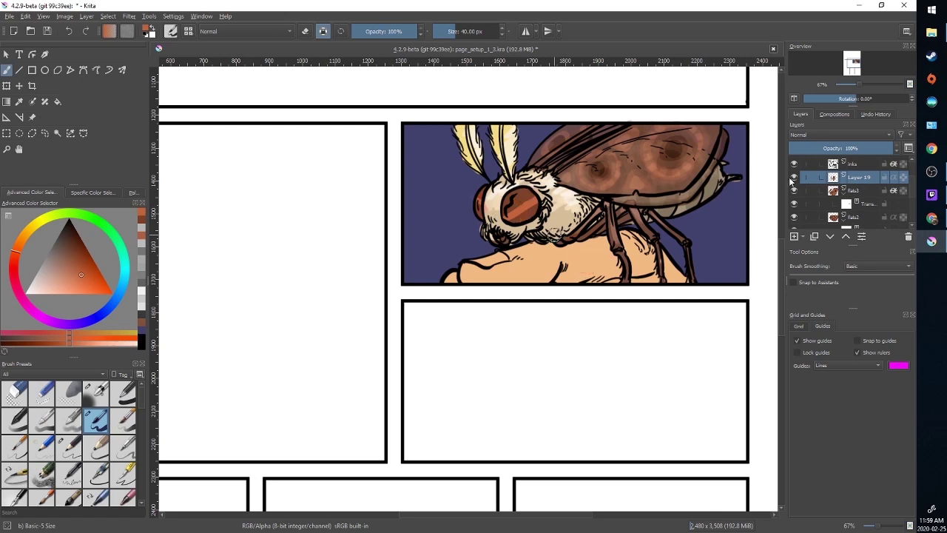
{"action": "key", "text": "ctrl+shift+z"}
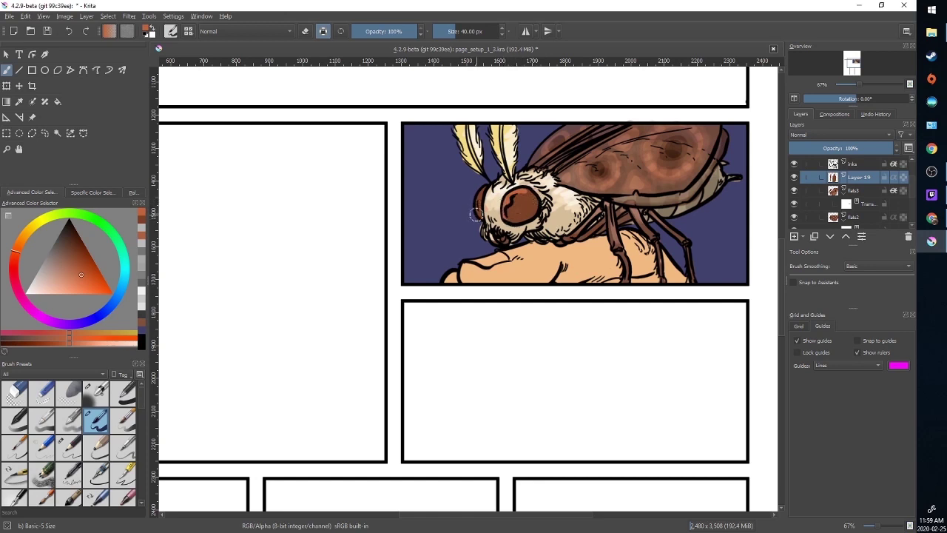
{"action": "left_click_drag", "start_coordinate": [479, 219], "coordinate": [476, 201]}
{"action": "mouse_move", "coordinate": [532, 220]}
{"action": "left_mouse_down"}
{"action": "mouse_move", "coordinate": [541, 212]}
{"action": "mouse_move", "coordinate": [524, 216]}
{"action": "left_mouse_up"}
Step: Airbrush dark brown shading onto the eye with Airbrush Soft at about 63 px
{"action": "left_click", "coordinate": [95, 394]}
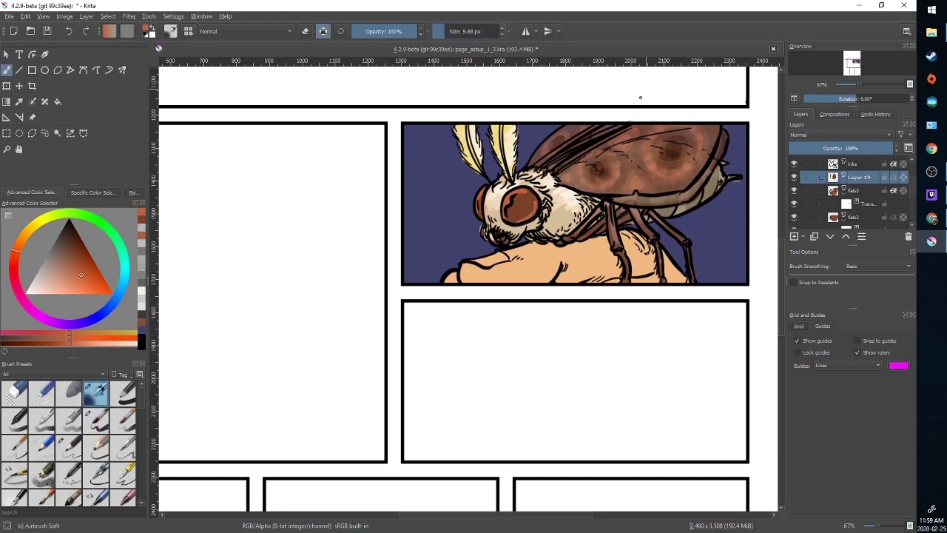
{"action": "left_click", "coordinate": [517, 207], "text": "ctrl"}
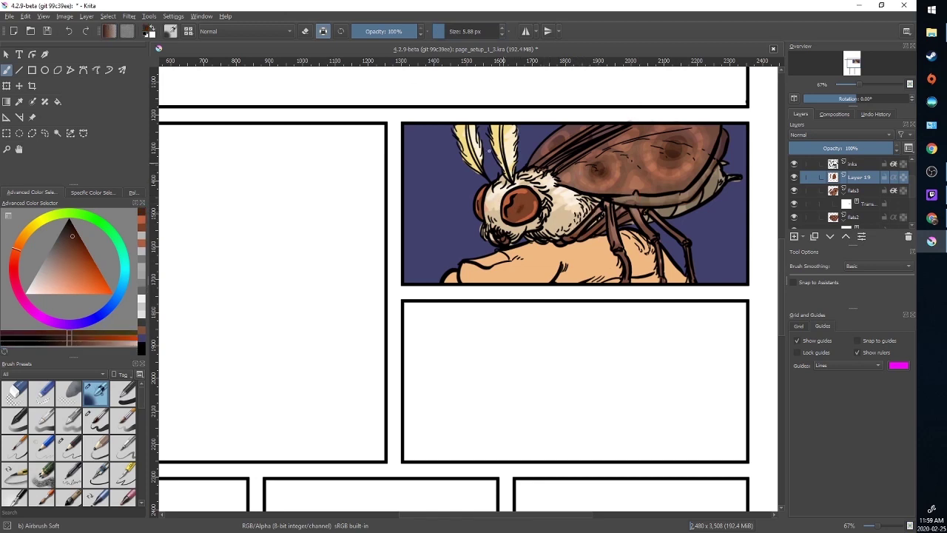
{"action": "mouse_move", "coordinate": [520, 210]}
{"action": "left_mouse_down"}
{"action": "mouse_move", "coordinate": [536, 175]}
{"action": "mouse_move", "coordinate": [515, 211]}
{"action": "mouse_move", "coordinate": [521, 198]}
{"action": "mouse_move", "coordinate": [525, 211]}
{"action": "left_mouse_up"}
{"action": "left_click", "coordinate": [536, 182], "text": "ctrl"}
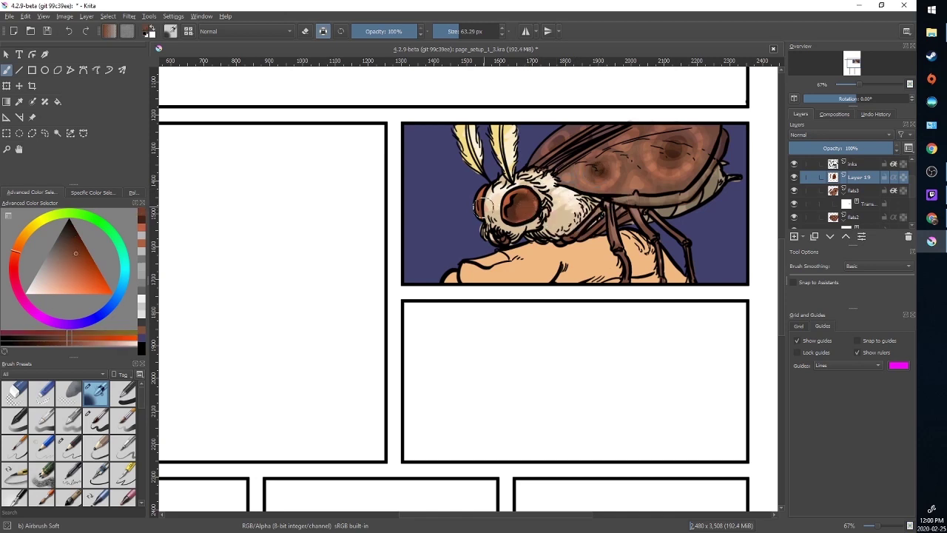
{"action": "left_click", "coordinate": [549, 224], "text": "ctrl"}
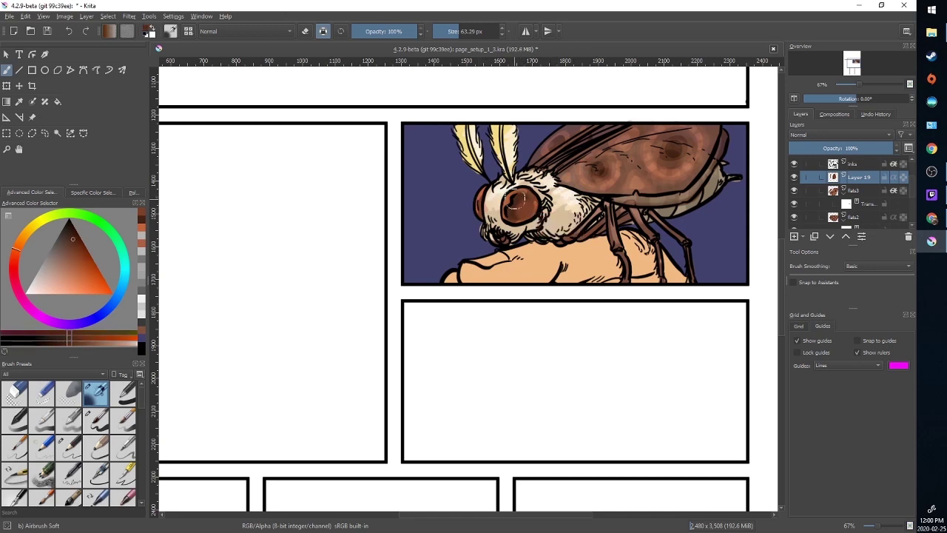